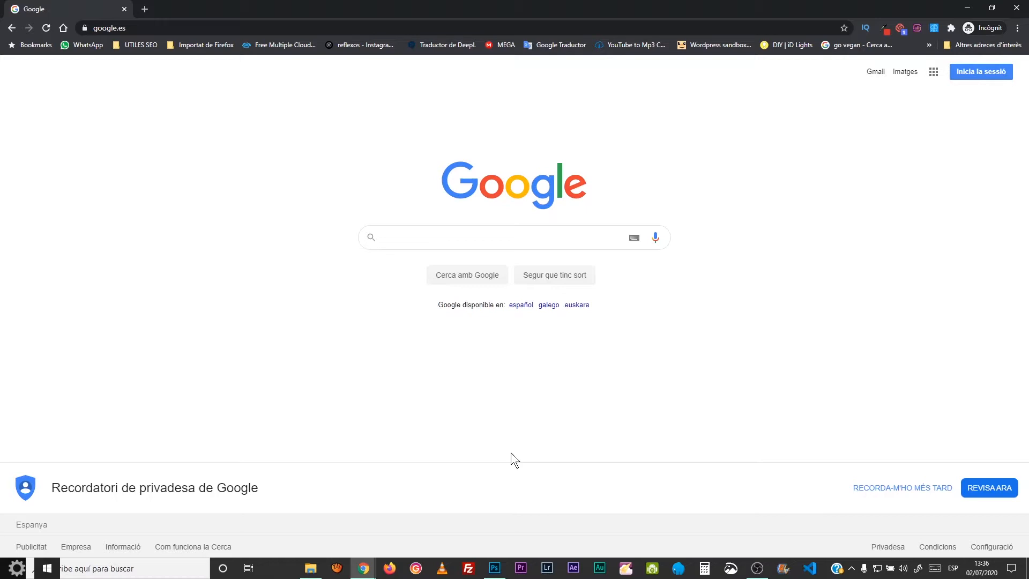
# Open the logomakr.com website
pyautogui.click(376, 28)
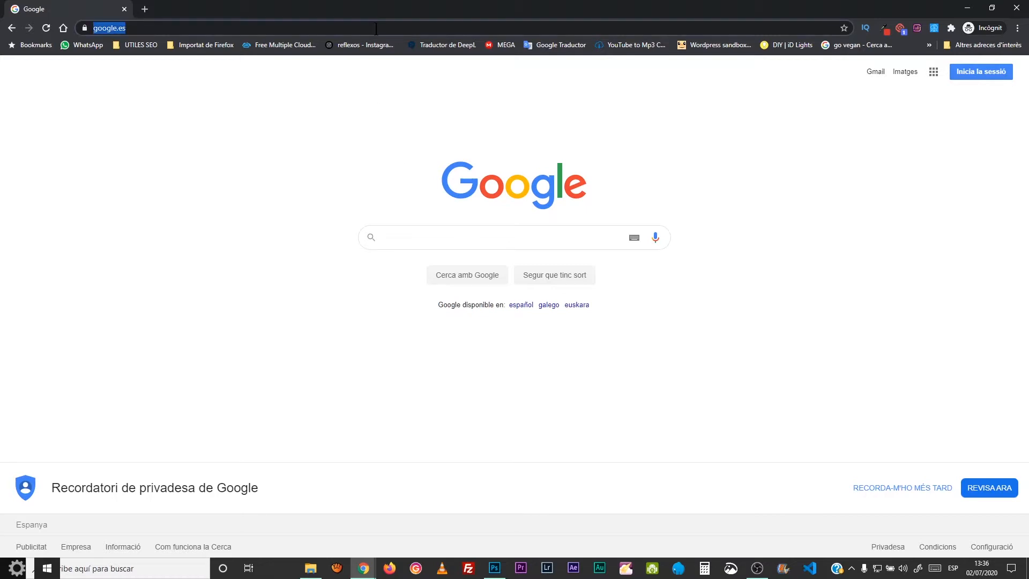
pyautogui.write('logomakr')
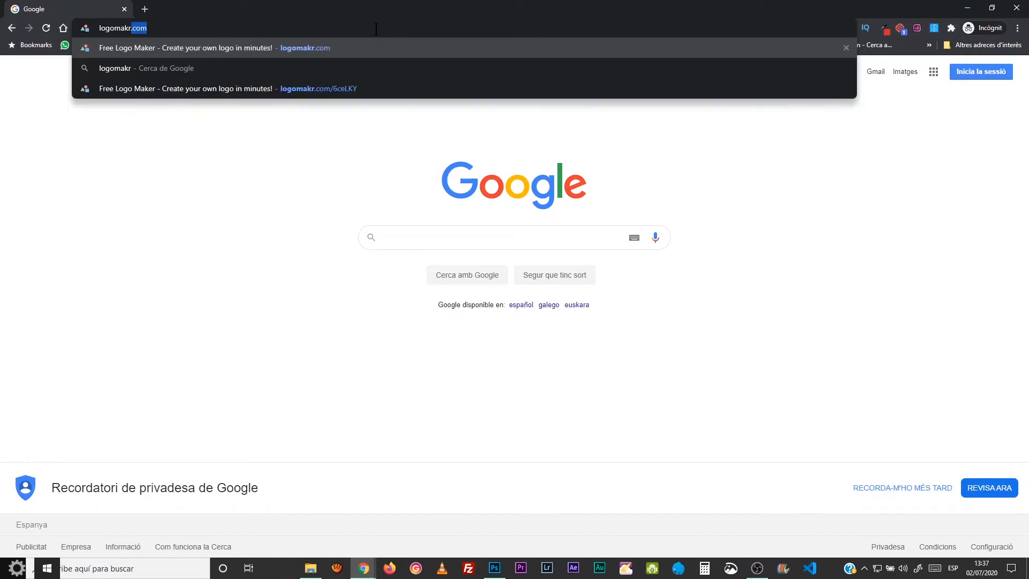
pyautogui.press('Return')
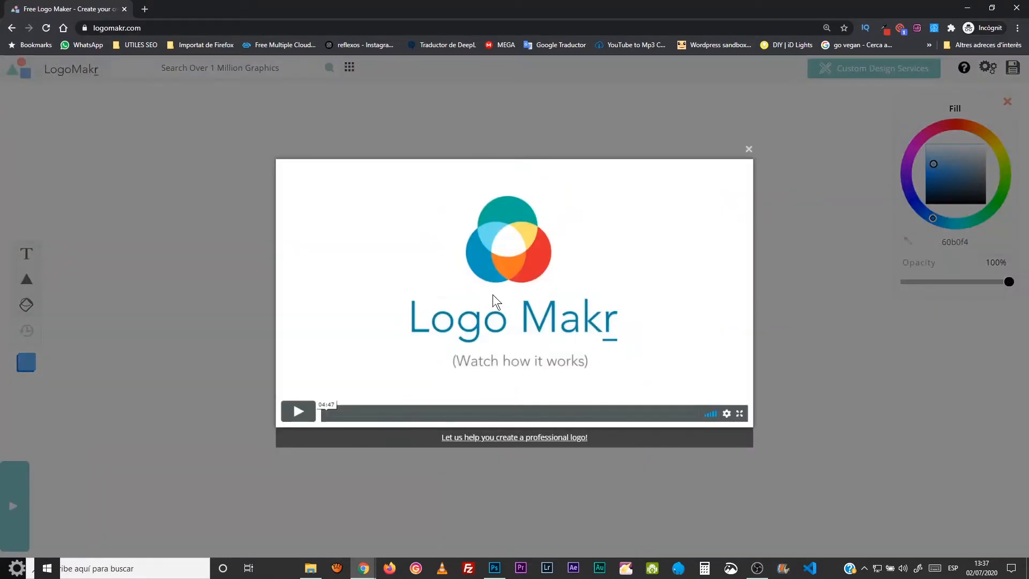
# Play a short part of the introductory how-it-works video and dismiss it to reach the blank canvas
pyautogui.click(298, 411)
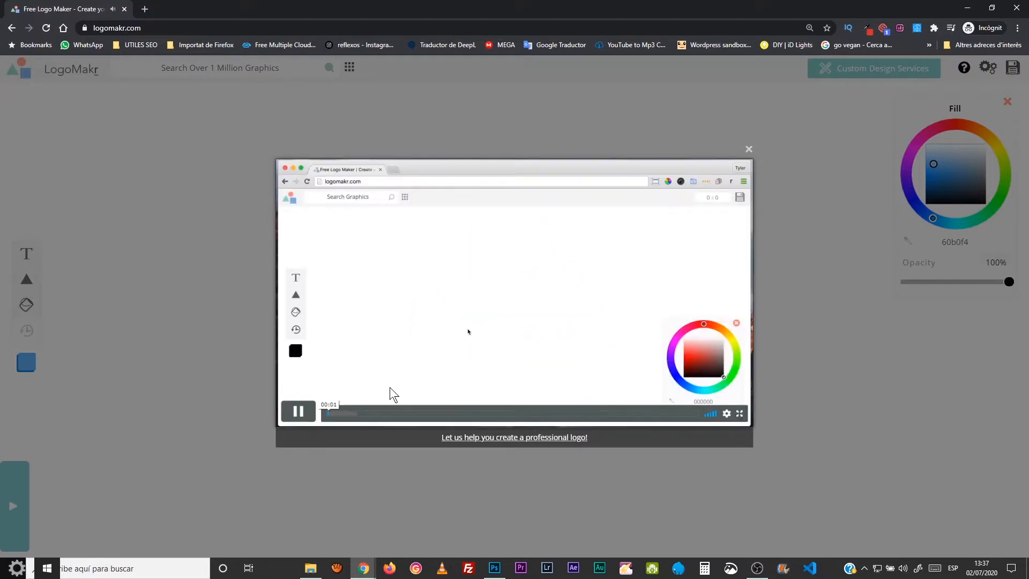
pyautogui.click(298, 411)
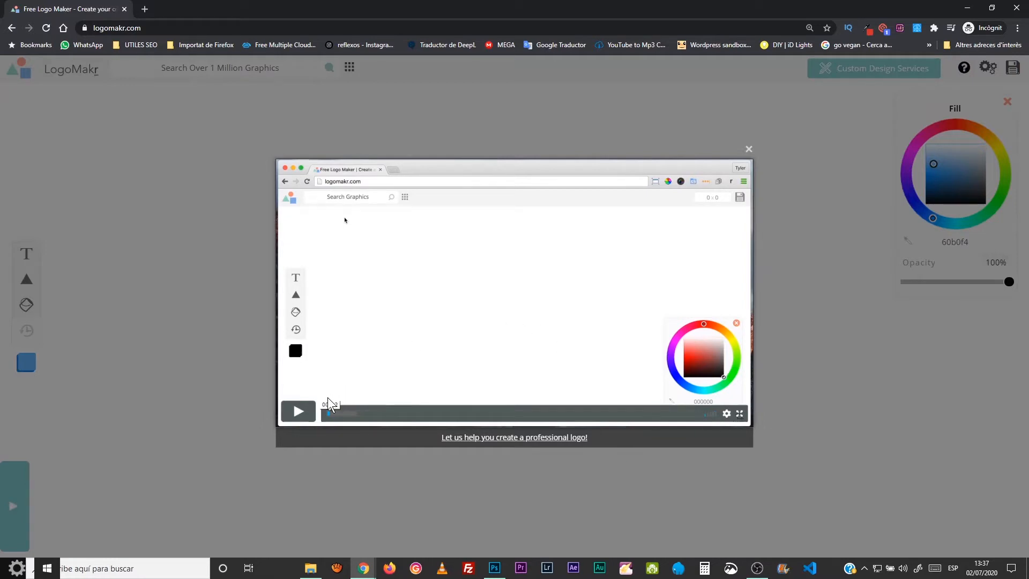
pyautogui.click(298, 411)
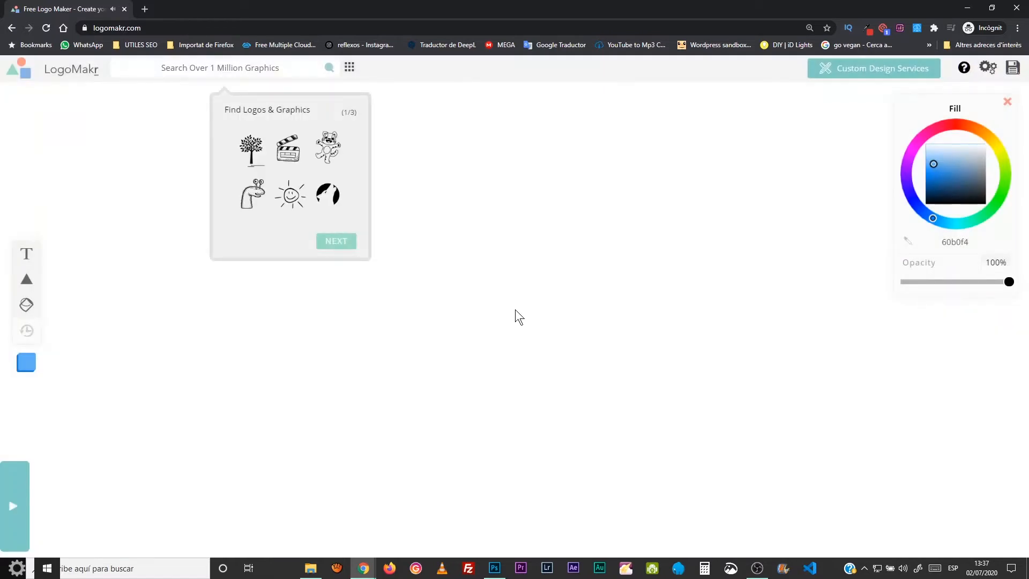
# Dismiss the graphics search tip, open the graphics library and browse the Abstract category
pyautogui.click(195, 70)
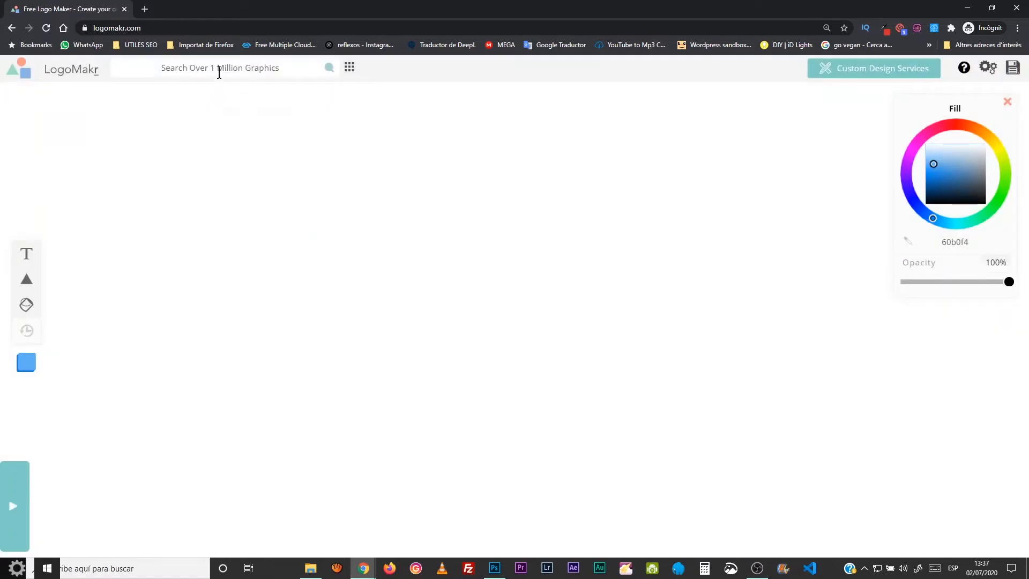
pyautogui.click(218, 71)
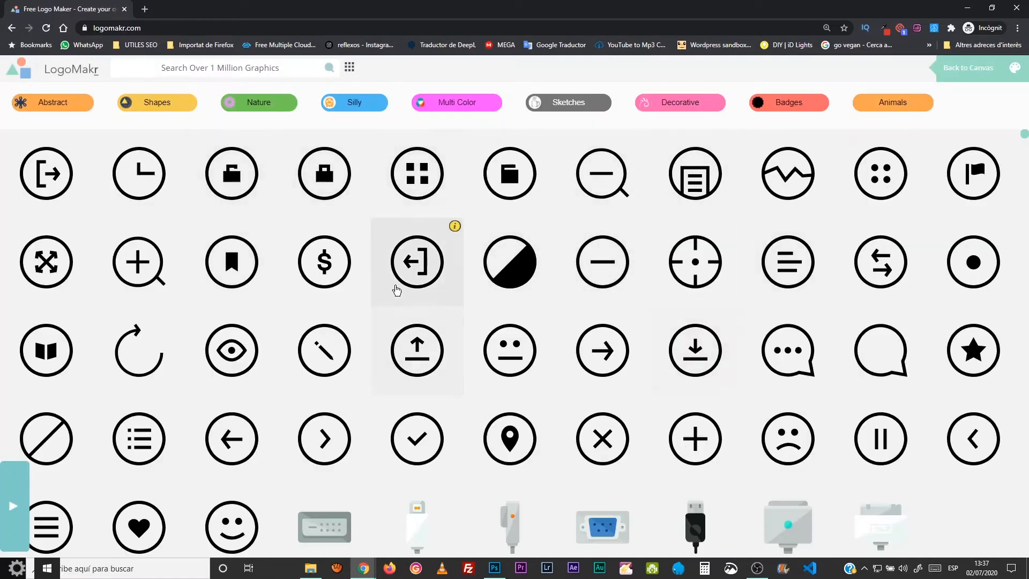
pyautogui.click(54, 104)
pyautogui.scroll(-7, 515, 289)
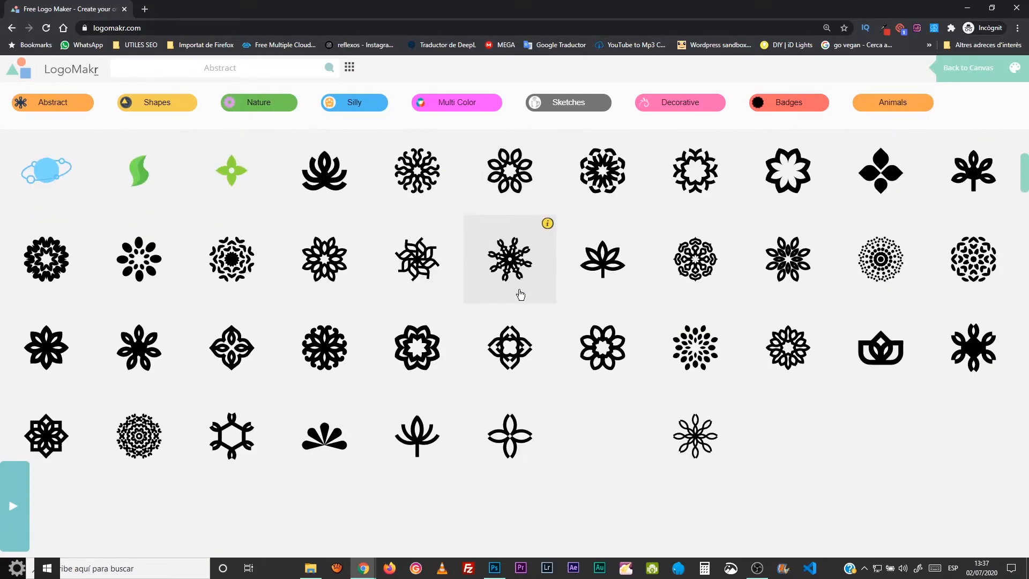
pyautogui.scroll(10, 519, 293)
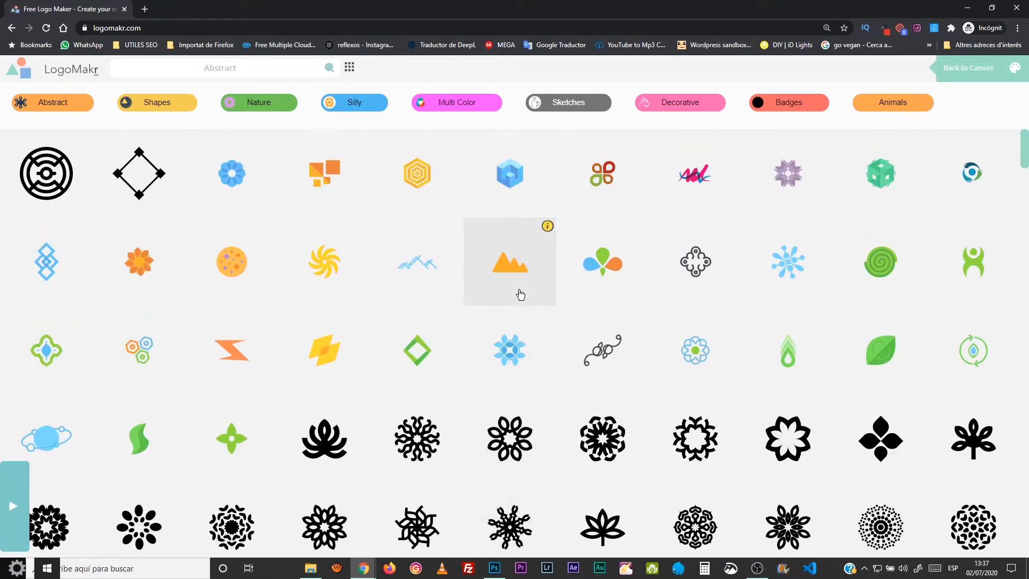
# Browse the graphics in the Shapes category
pyautogui.click(125, 101)
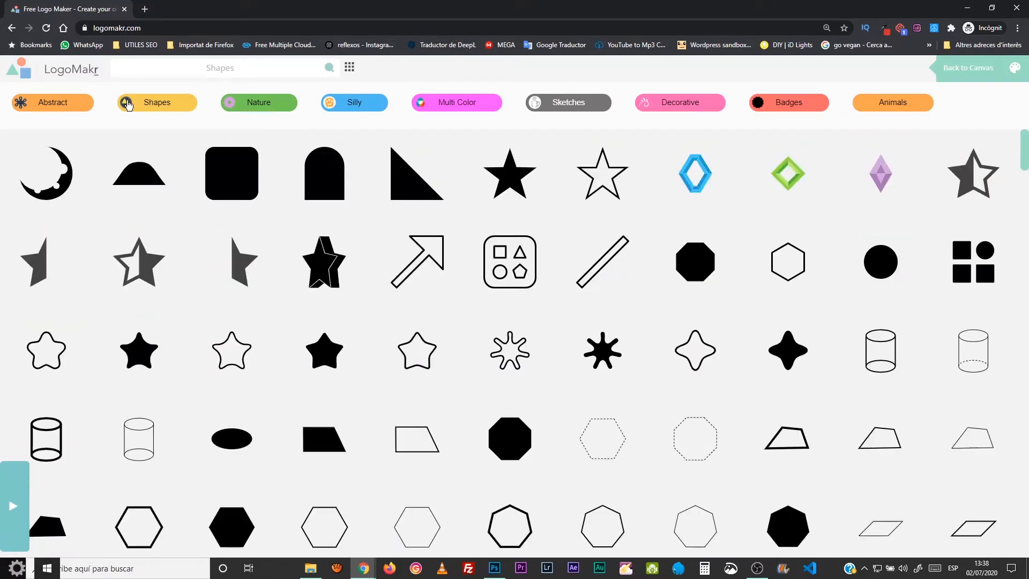
pyautogui.scroll(-15, 496, 264)
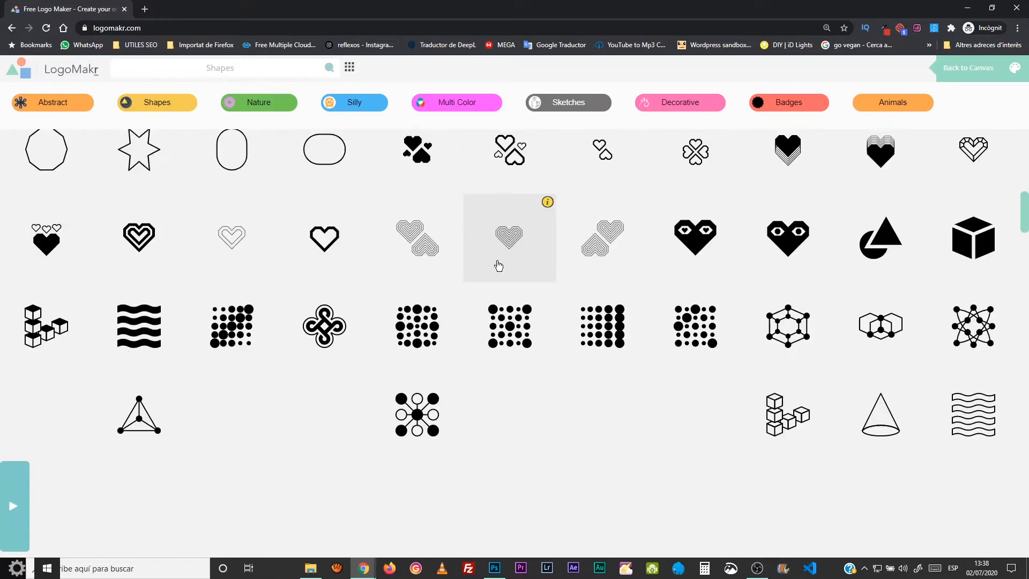
pyautogui.scroll(-12, 498, 265)
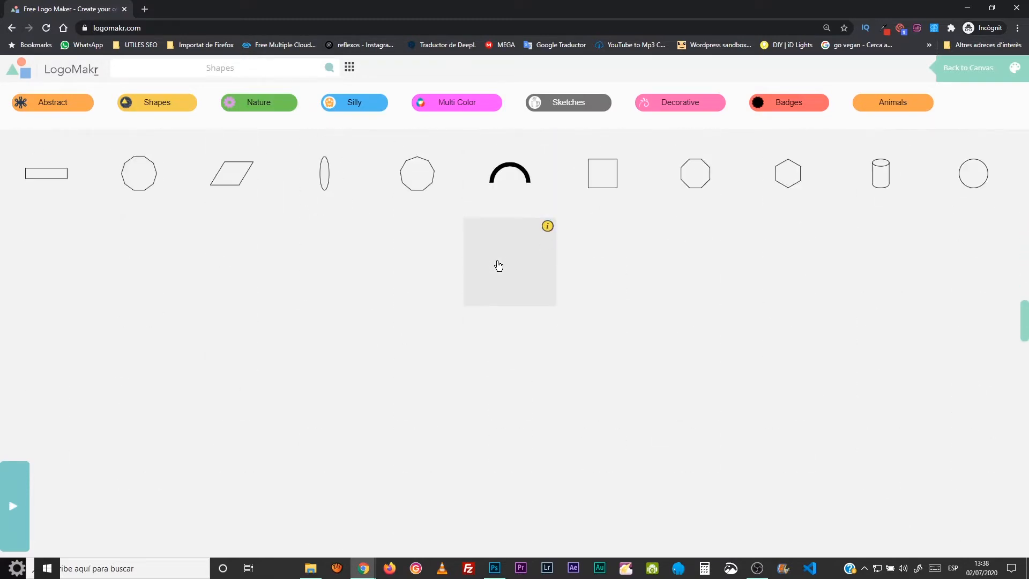
pyautogui.scroll(7, 498, 266)
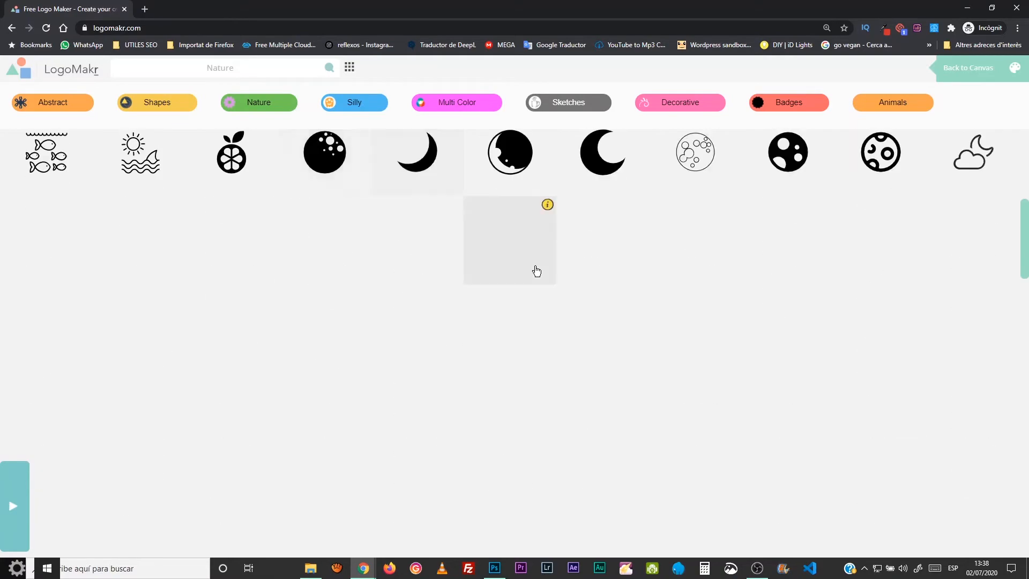
# Look through the graphics in the Nature category
pyautogui.scroll(7, 536, 271)
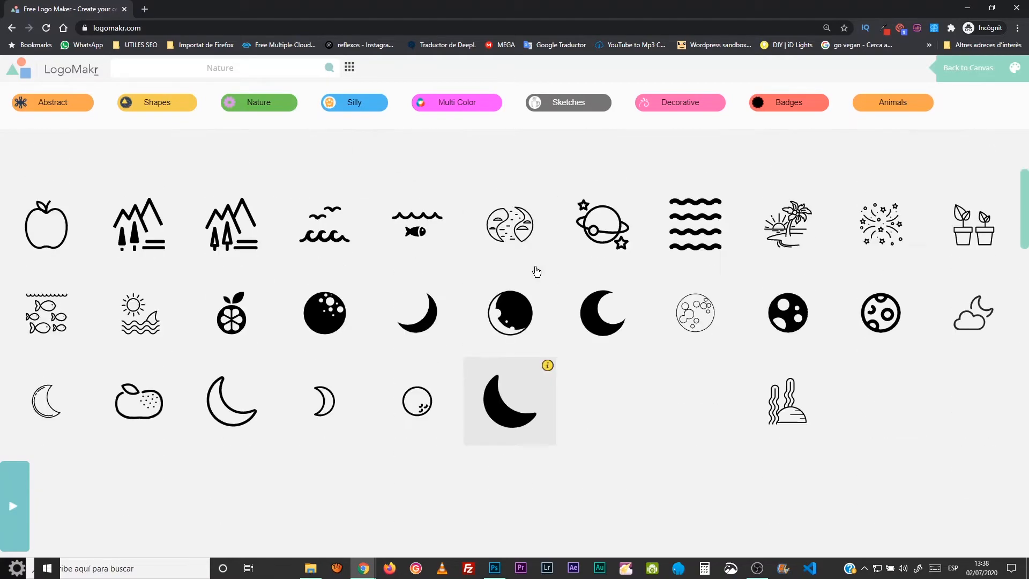
pyautogui.scroll(-10, 546, 305)
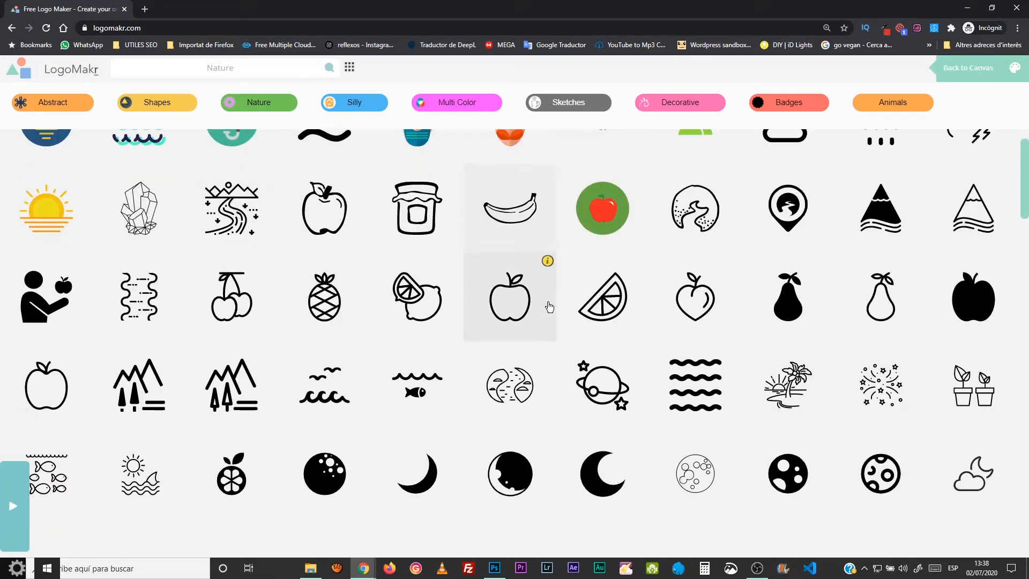
pyautogui.scroll(8, 550, 307)
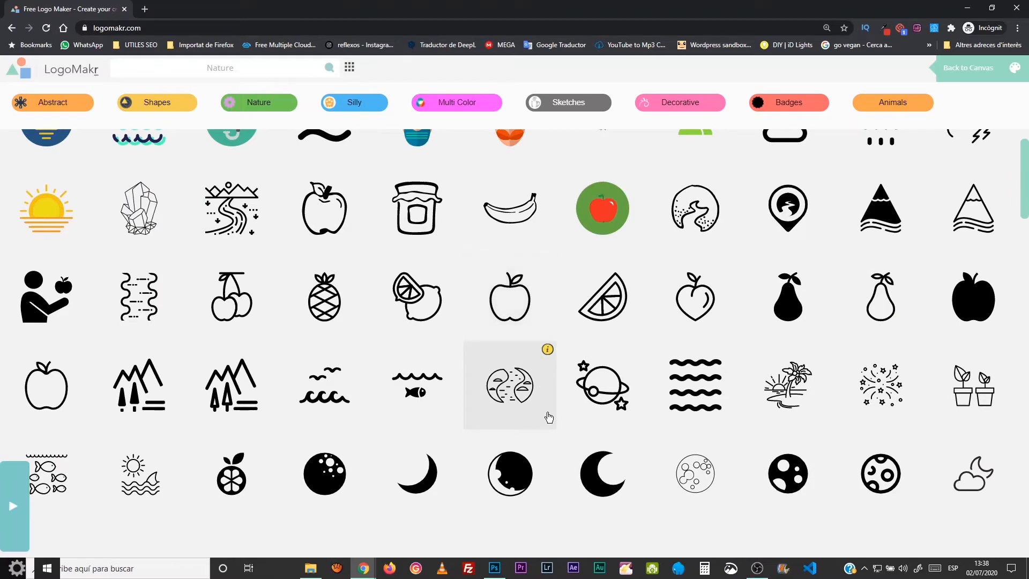
pyautogui.scroll(1, 548, 417)
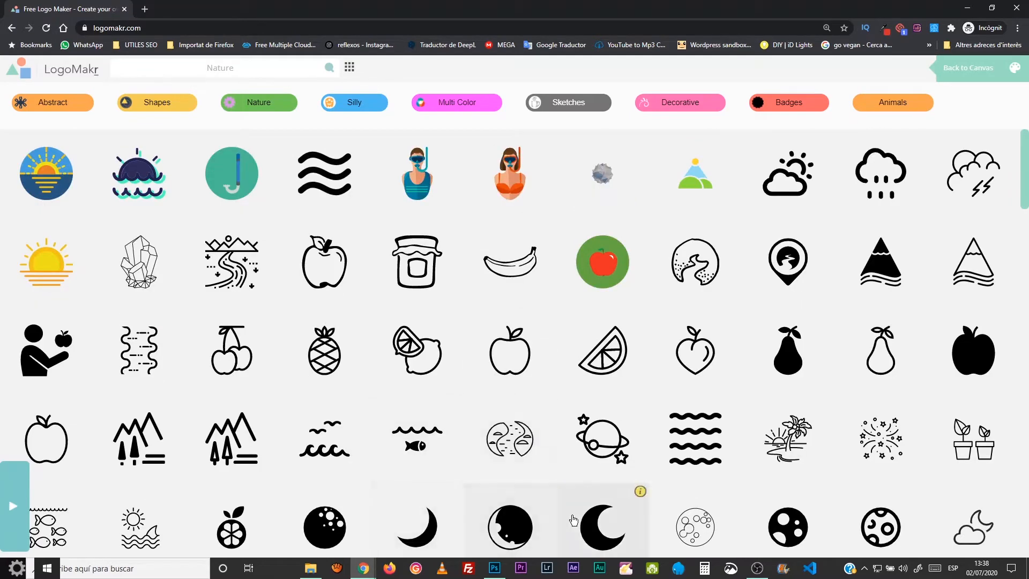
# Search the graphics library for "moon" and look through the matching icons
pyautogui.click(197, 65)
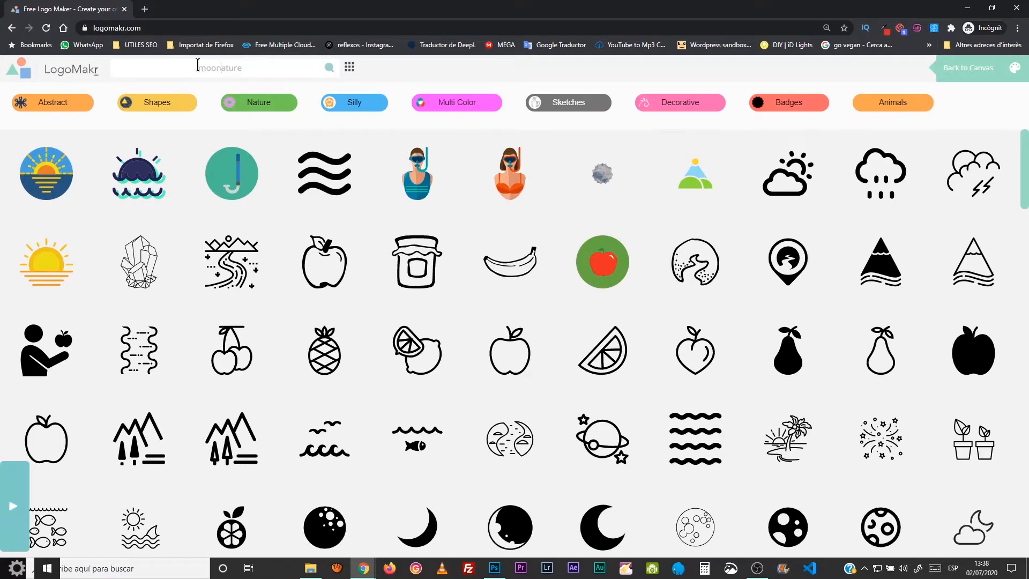
pyautogui.press('Return')
pyautogui.scroll(-4, 667, 414)
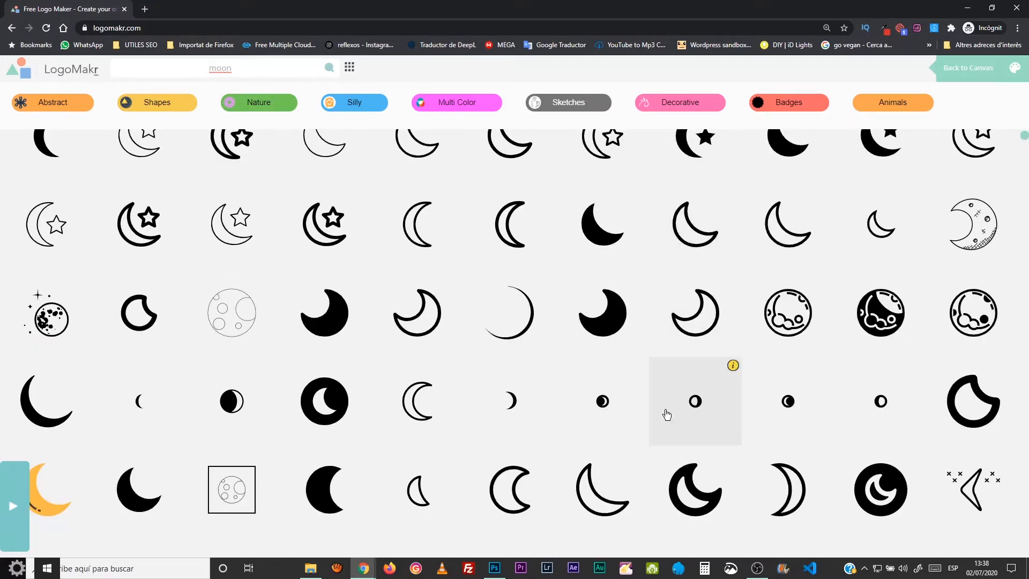
pyautogui.scroll(1, 667, 415)
pyautogui.scroll(-4, 666, 414)
pyautogui.scroll(7, 667, 414)
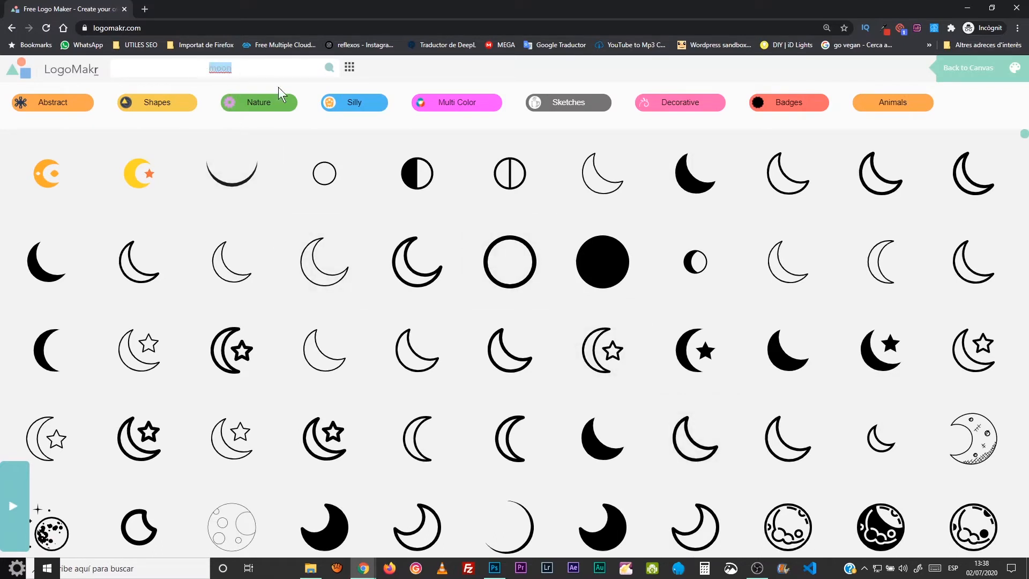
# Search the graphics library for "shoes" and look through the matching icons
pyautogui.write('shote')
pyautogui.press('BackSpace')
pyautogui.press('BackSpace')
pyautogui.write('es')
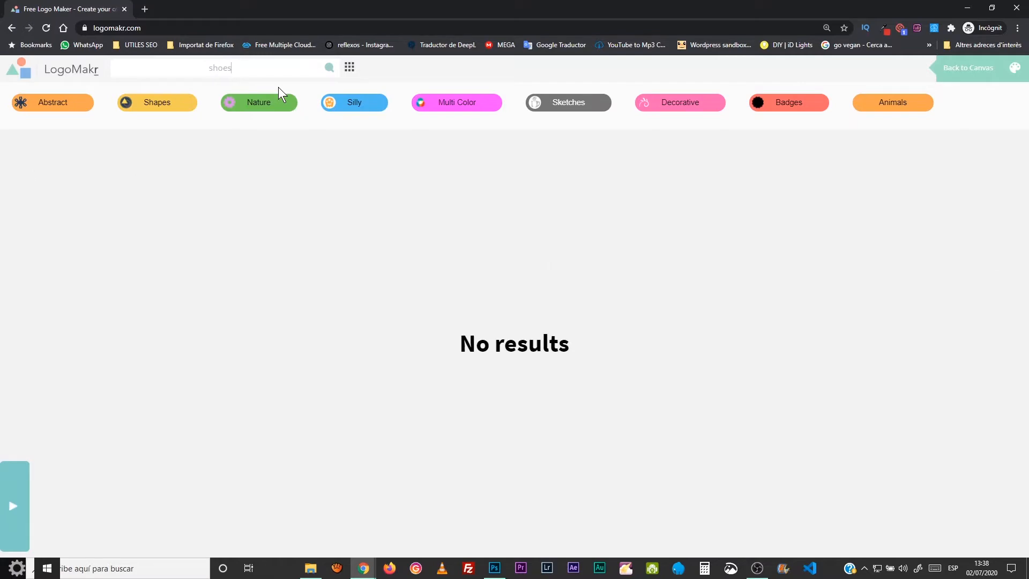
pyautogui.press('Return')
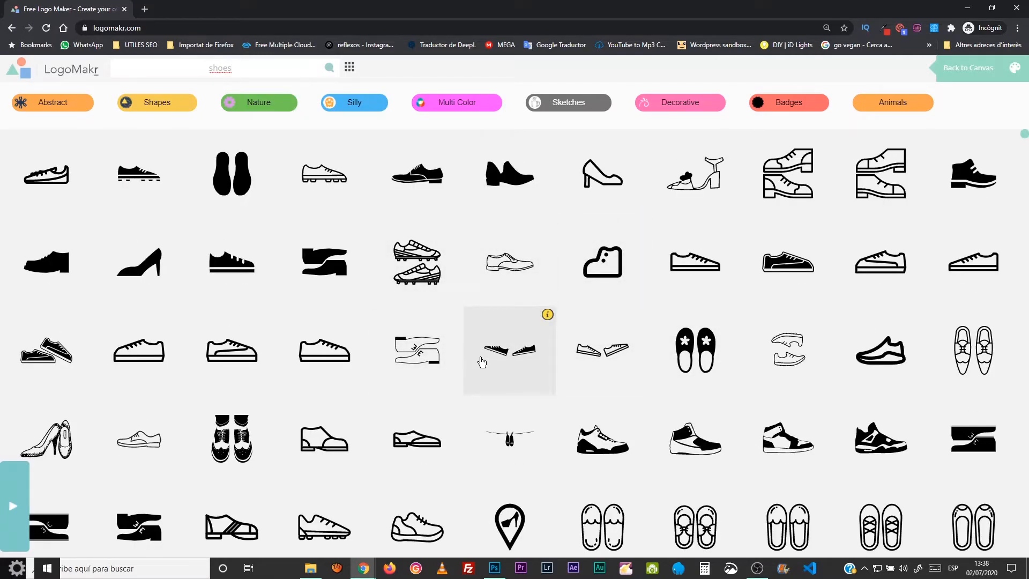
pyautogui.scroll(-3, 480, 362)
pyautogui.scroll(4, 480, 363)
pyautogui.scroll(-3, 442, 264)
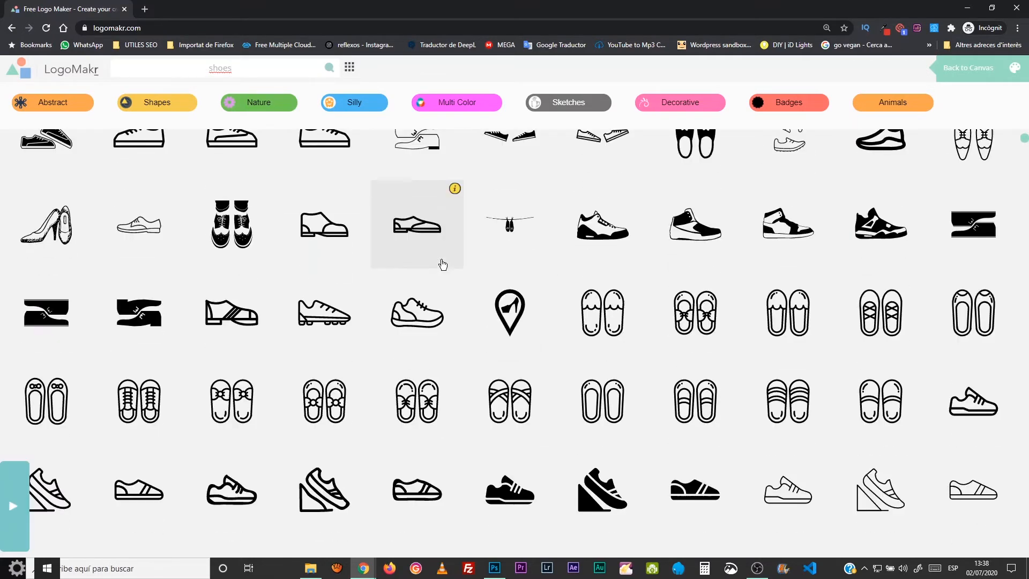
pyautogui.scroll(3, 441, 264)
# Browse the whole Silly category of graphics
pyautogui.click(334, 108)
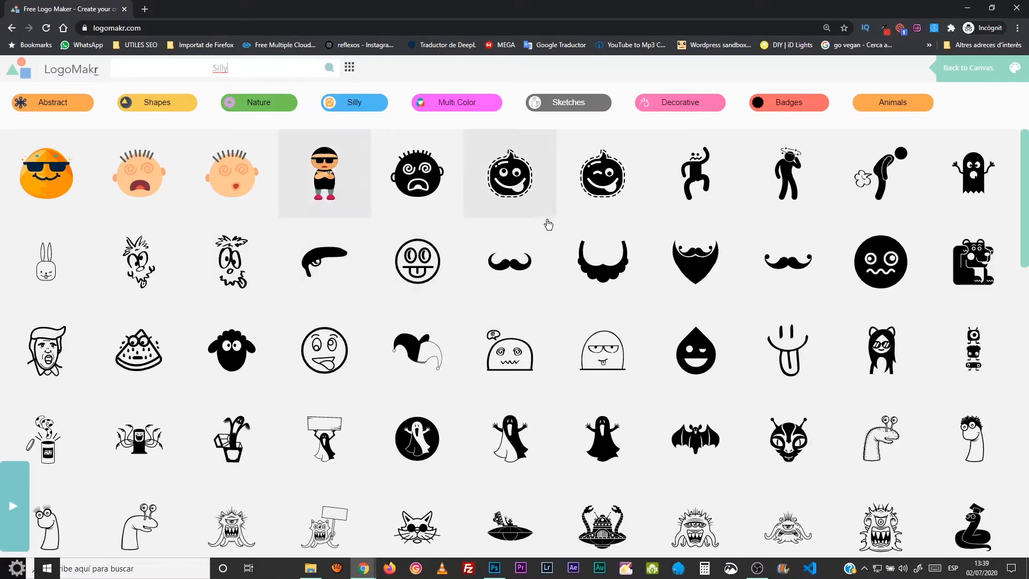
pyautogui.scroll(-10, 530, 295)
pyautogui.scroll(-3, 532, 298)
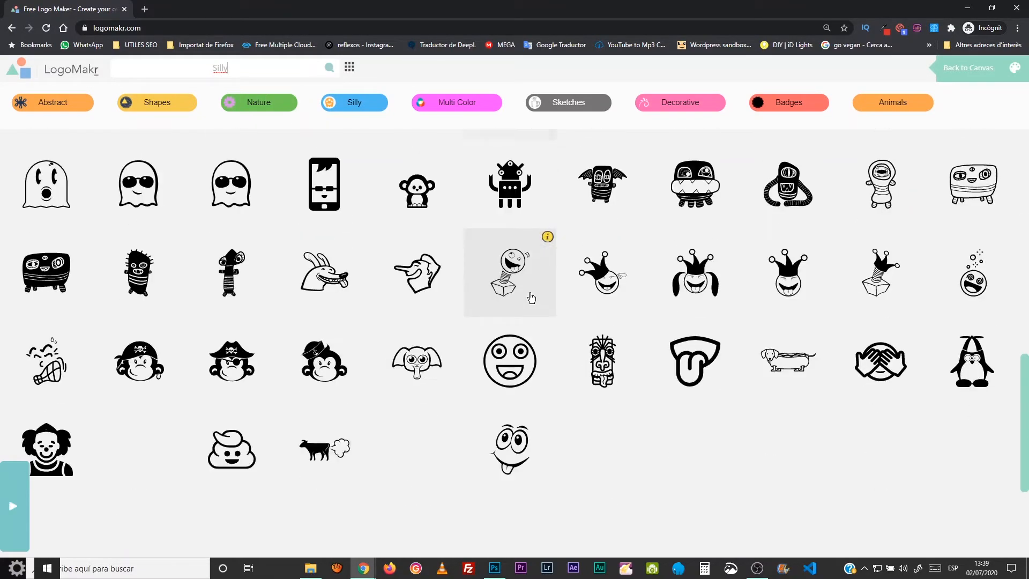
pyautogui.scroll(13, 531, 297)
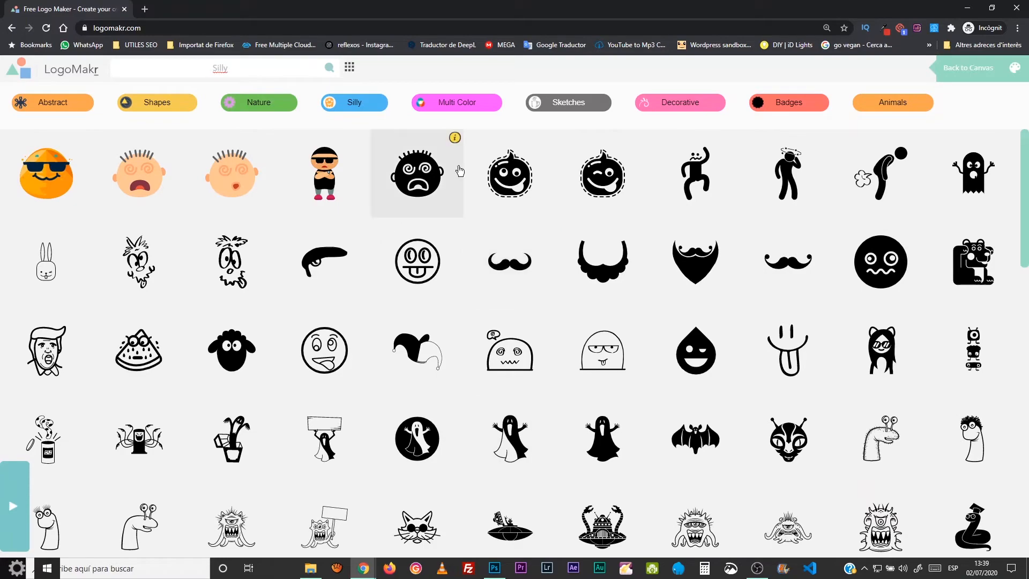
pyautogui.scroll(-12, 512, 338)
pyautogui.scroll(-3, 512, 335)
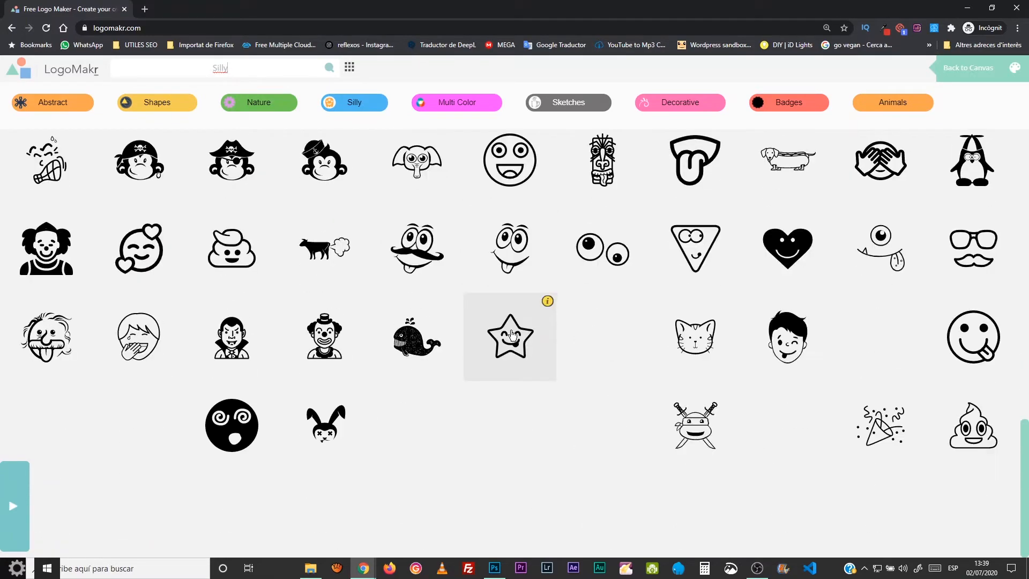
pyautogui.scroll(15, 512, 335)
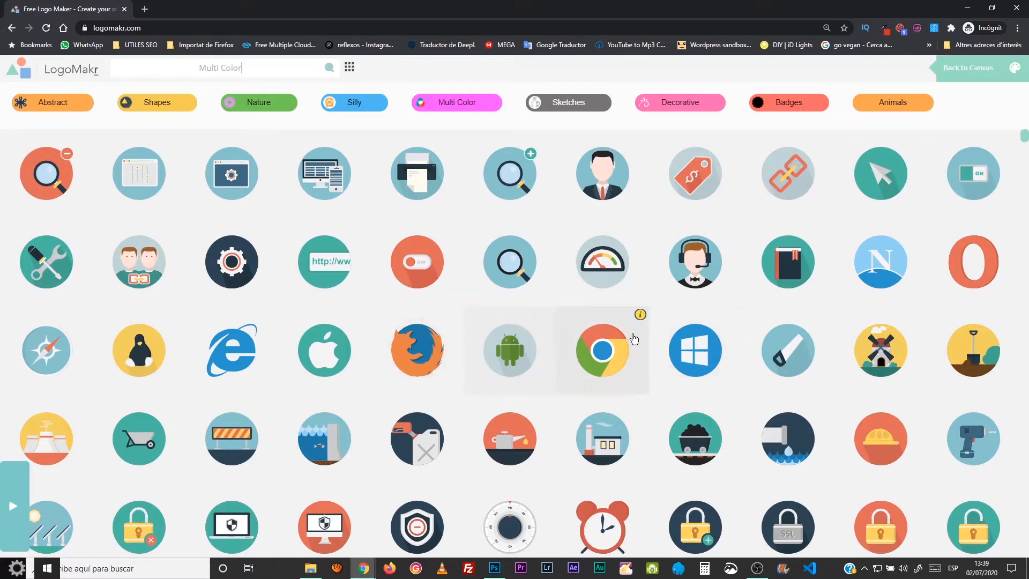
# Look over the coloured icons in the Multi Color category
pyautogui.scroll(-3, 636, 338)
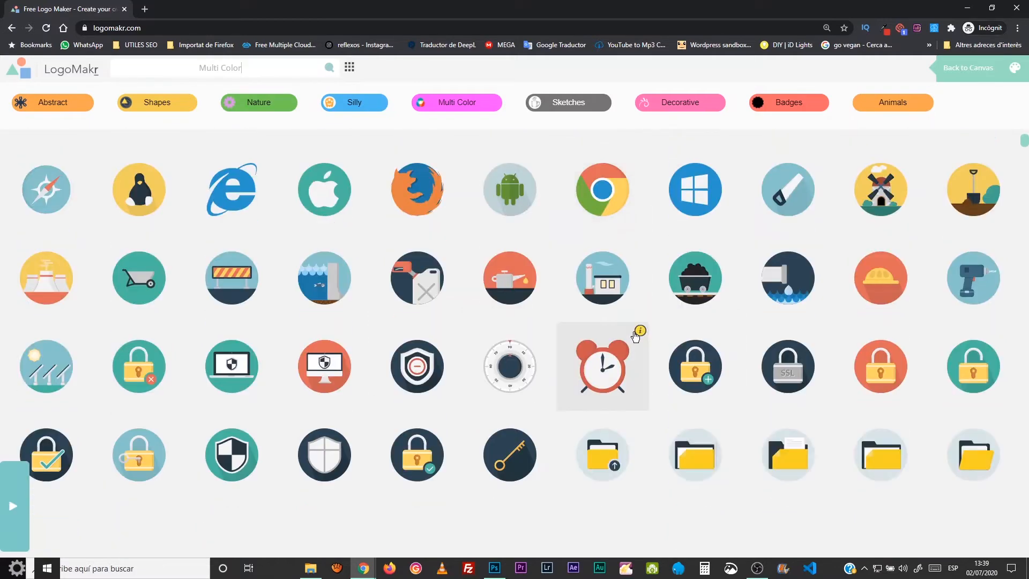
pyautogui.scroll(2, 608, 302)
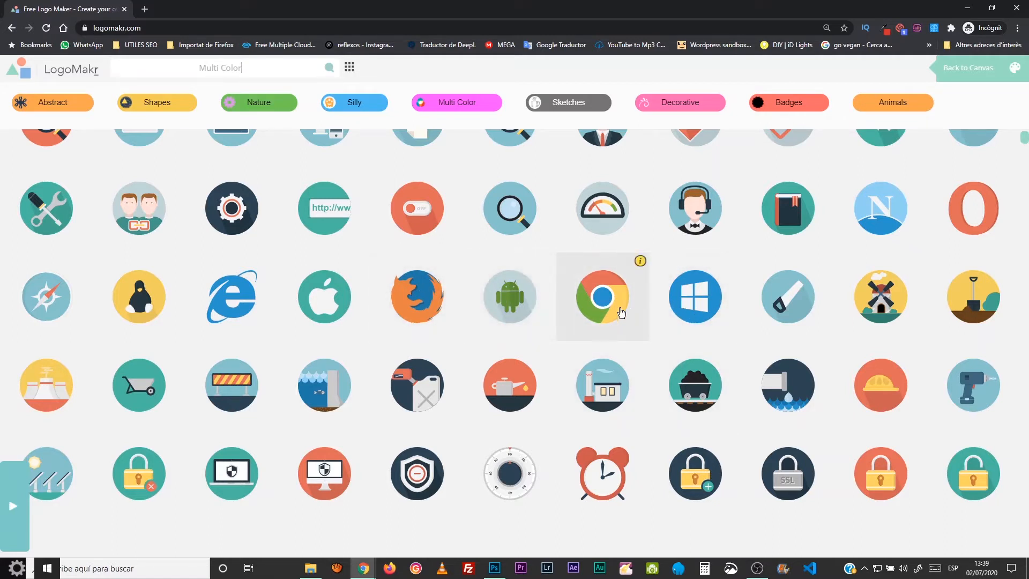
pyautogui.scroll(1, 621, 312)
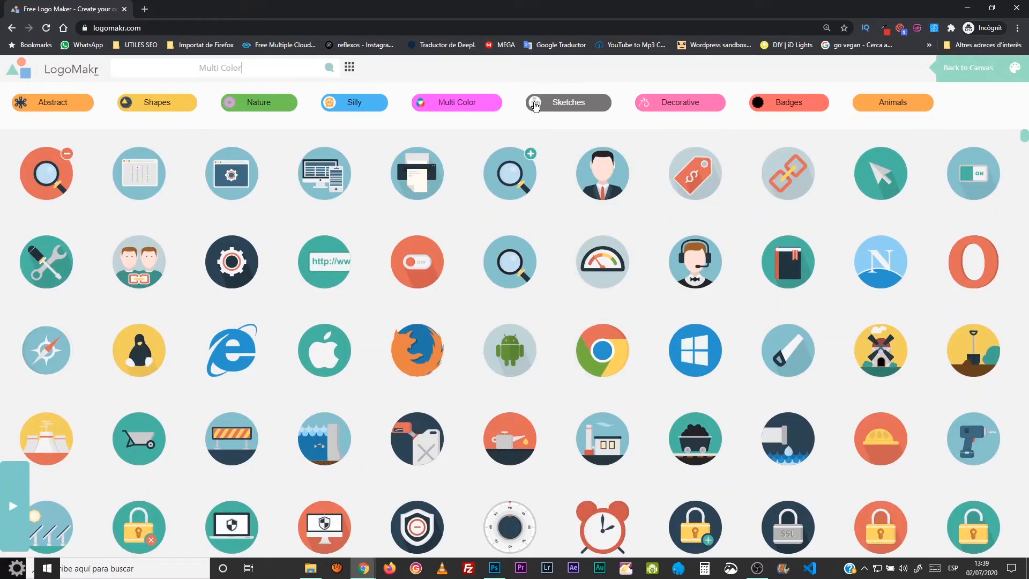
# Switch to the Sketches category and examine its hand-drawn graphics
pyautogui.click(581, 110)
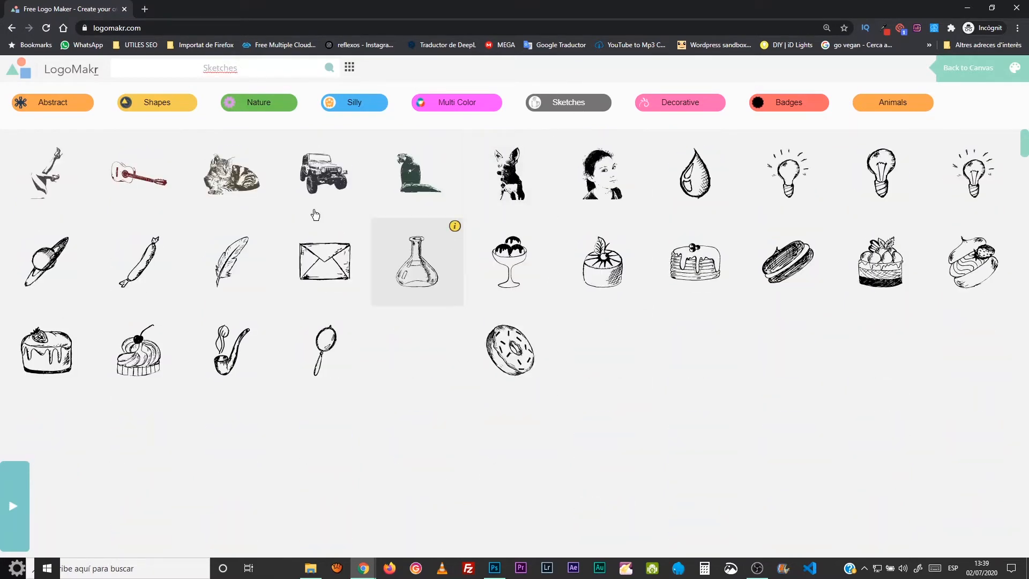
pyautogui.scroll(-4, 563, 340)
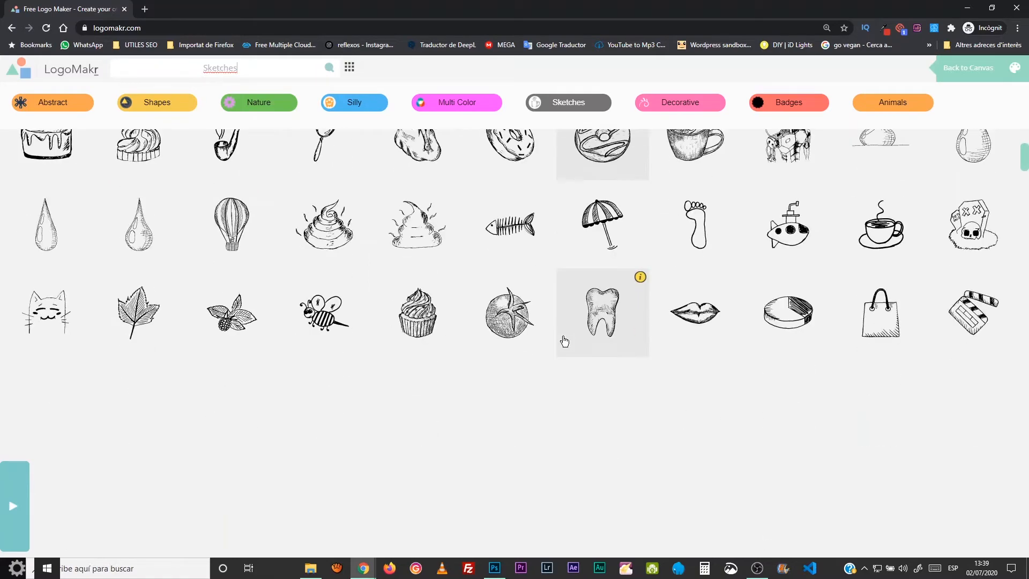
pyautogui.scroll(-3, 565, 341)
pyautogui.scroll(7, 565, 341)
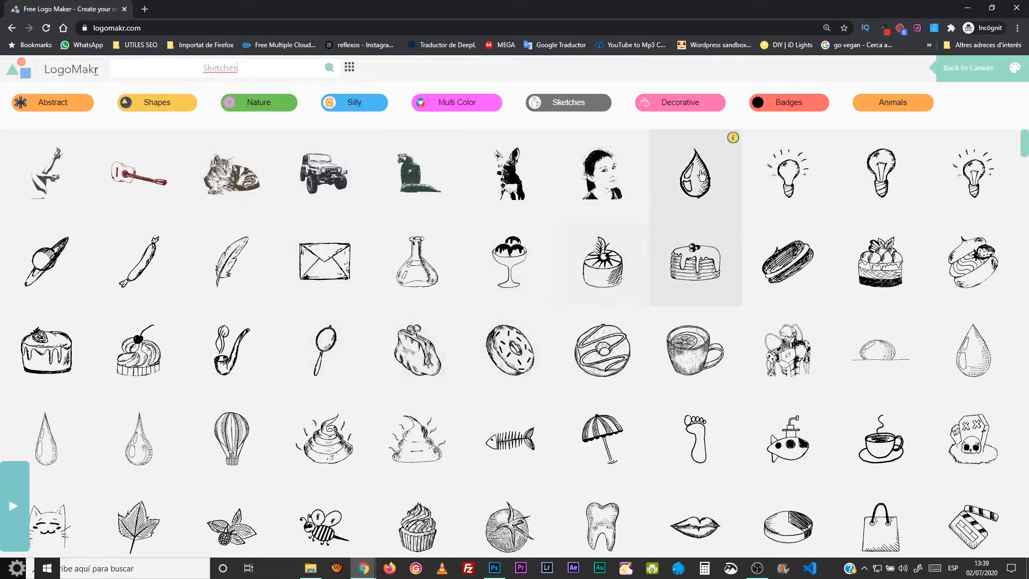
# Look through the graphics in the Decorative, Badges and Animals categories
pyautogui.click(662, 104)
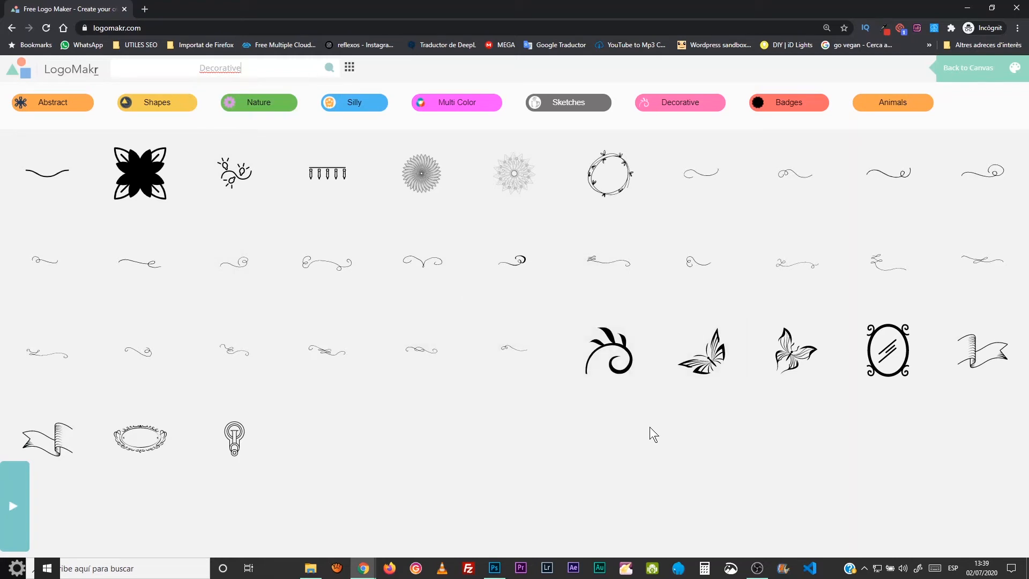
pyautogui.click(786, 103)
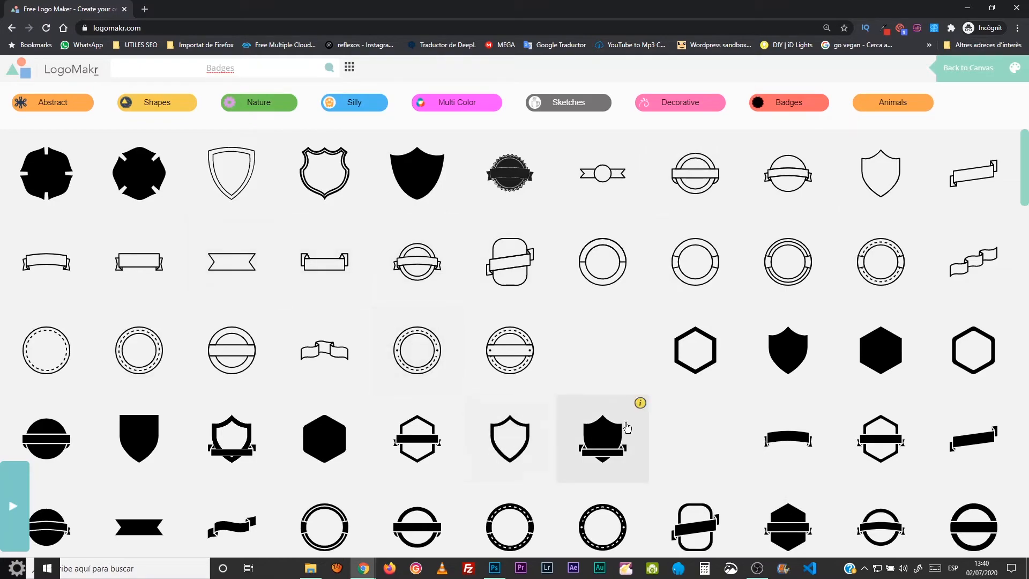
pyautogui.scroll(-7, 627, 428)
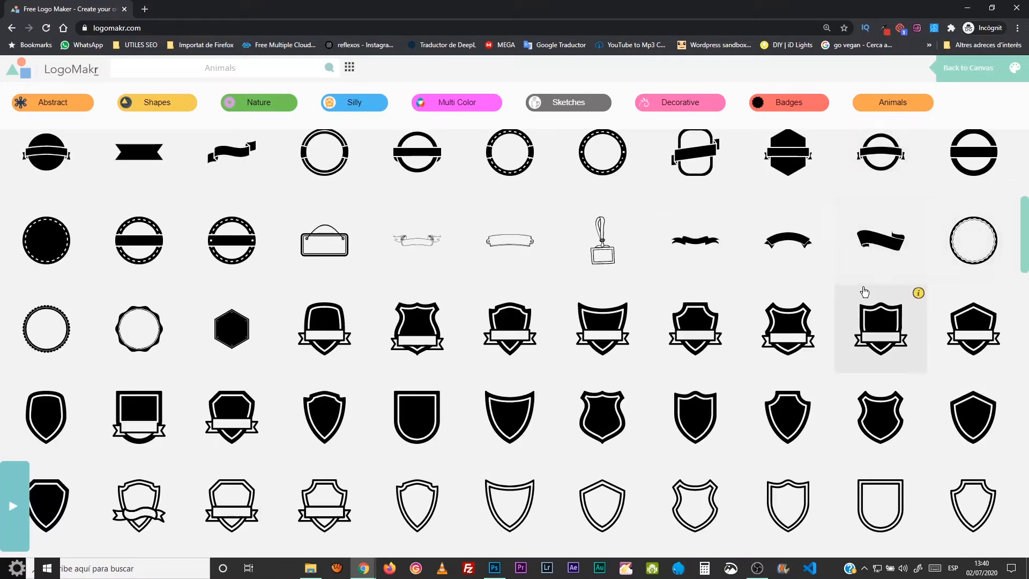
pyautogui.scroll(-11, 478, 295)
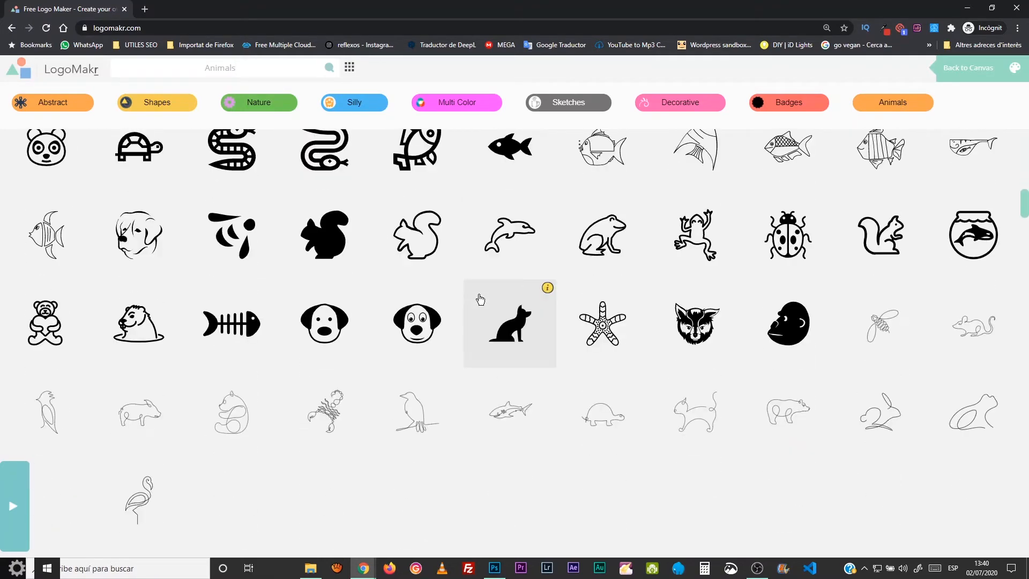
pyautogui.scroll(8, 479, 296)
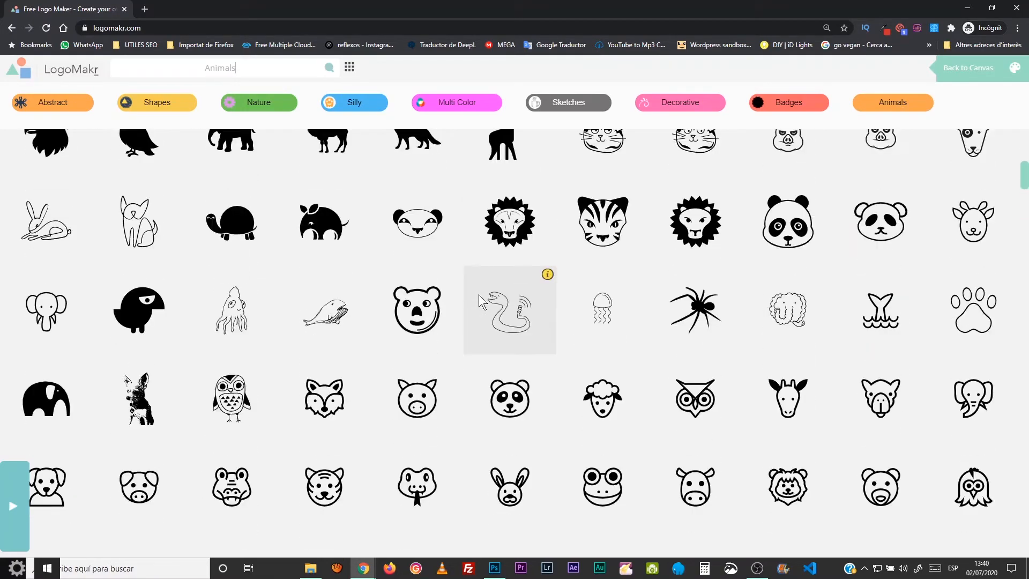
pyautogui.scroll(3, 478, 294)
# Search the graphics library for "dogs" and place the sitting dog with a bone on the left half of the canvas
pyautogui.press('Return')
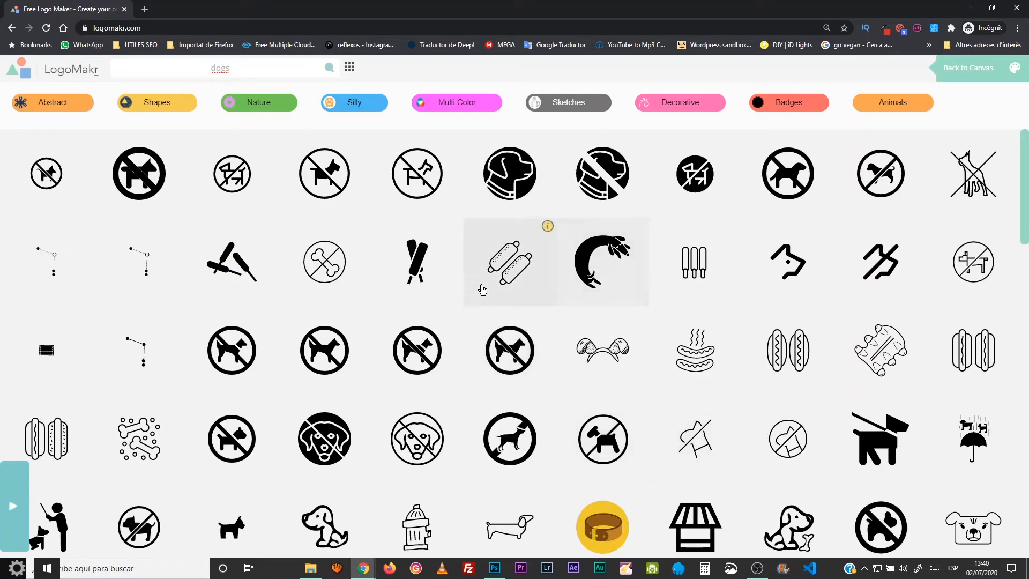
pyautogui.scroll(-2, 742, 361)
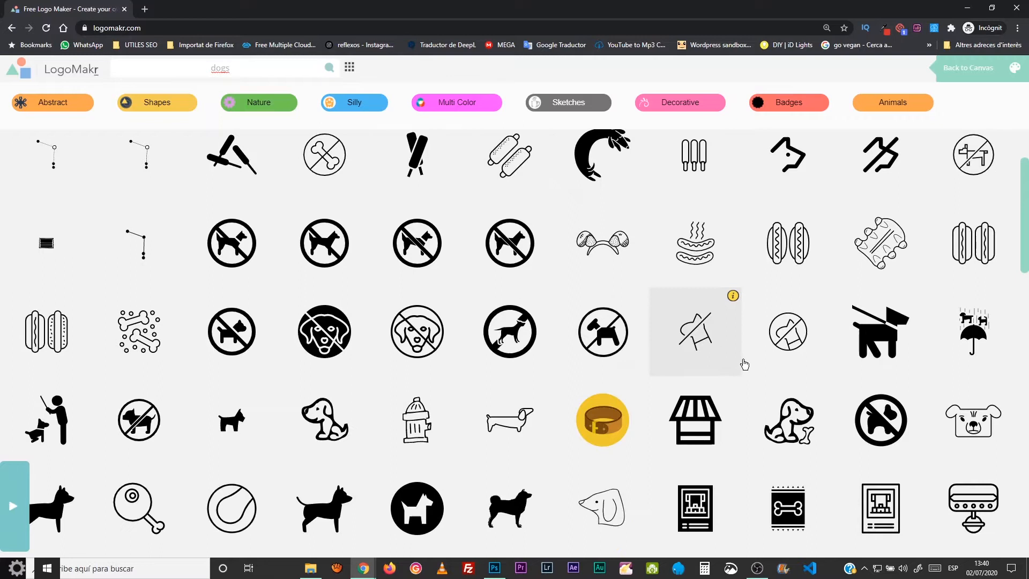
pyautogui.click(784, 418)
pyautogui.moveTo(506, 322); pyautogui.dragTo(253, 323)
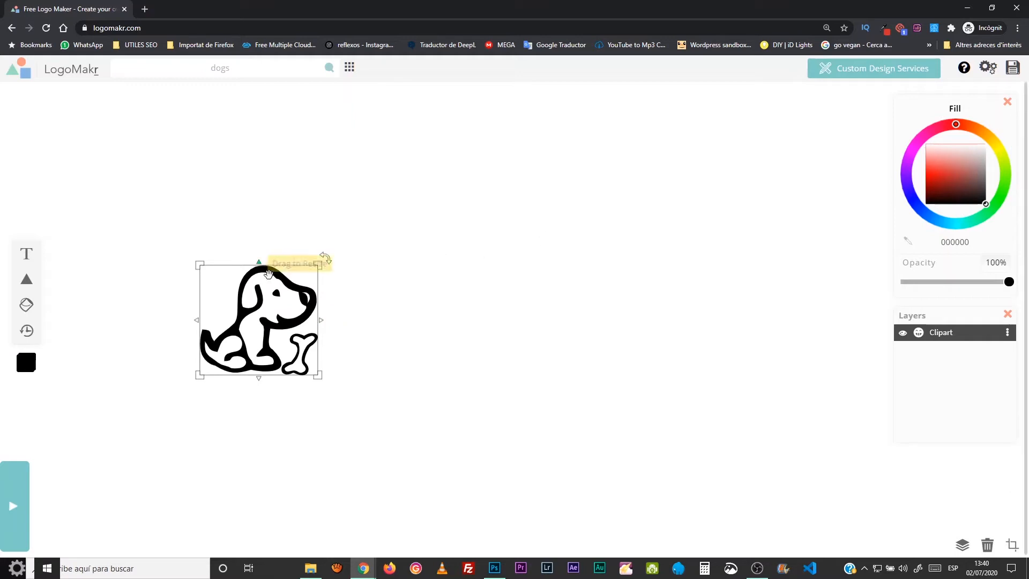
# Change the fill of the sitting dog graphic to brown 8b4f2c and deselect it
pyautogui.moveTo(987, 135); pyautogui.dragTo(976, 123)
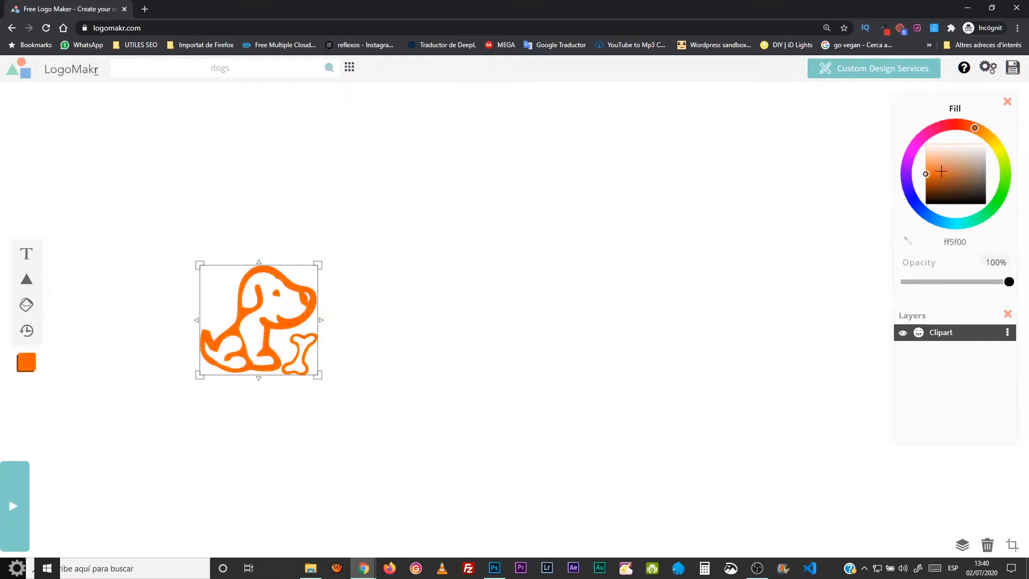
pyautogui.moveTo(937, 180); pyautogui.dragTo(954, 182)
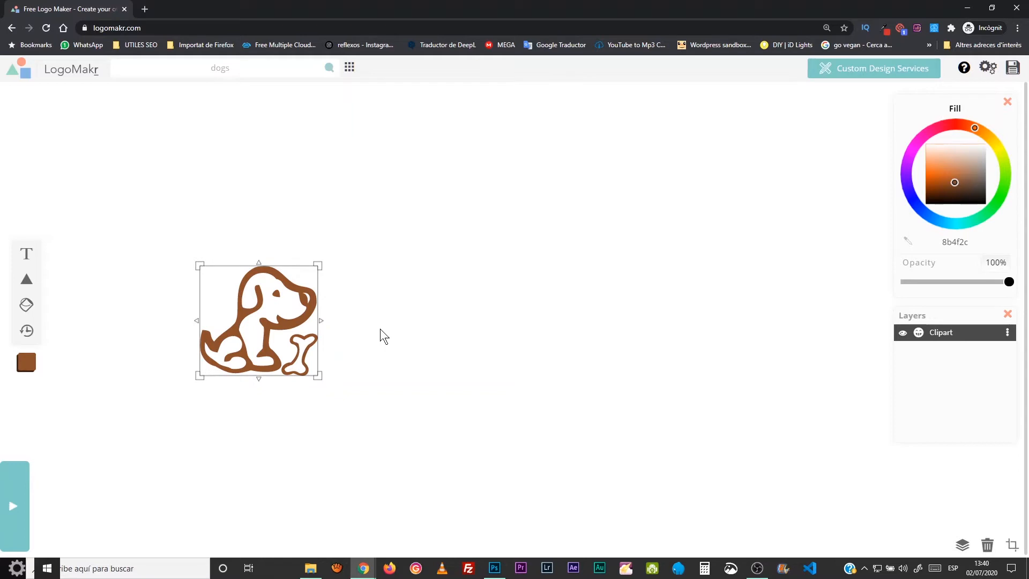
pyautogui.click(433, 332)
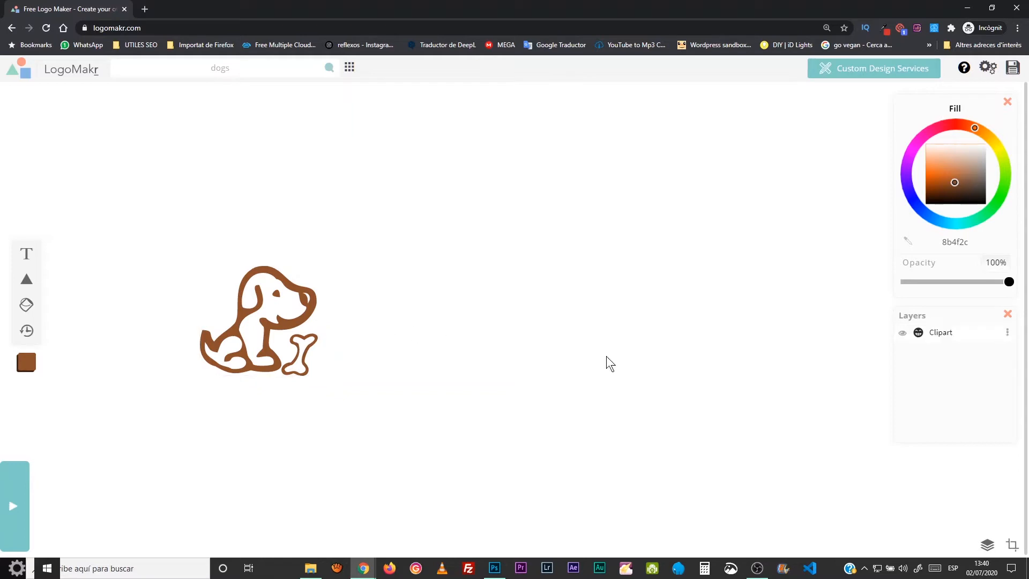
# Delete the sitting dog graphic and add the solid standing pointer dog from the "dogs" search instead
pyautogui.click(306, 307)
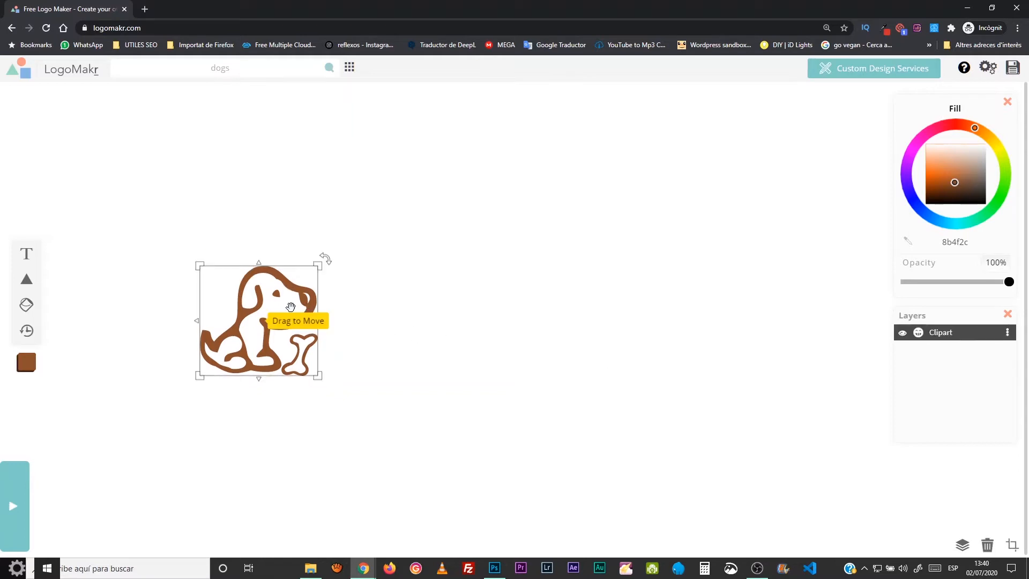
pyautogui.click(988, 545)
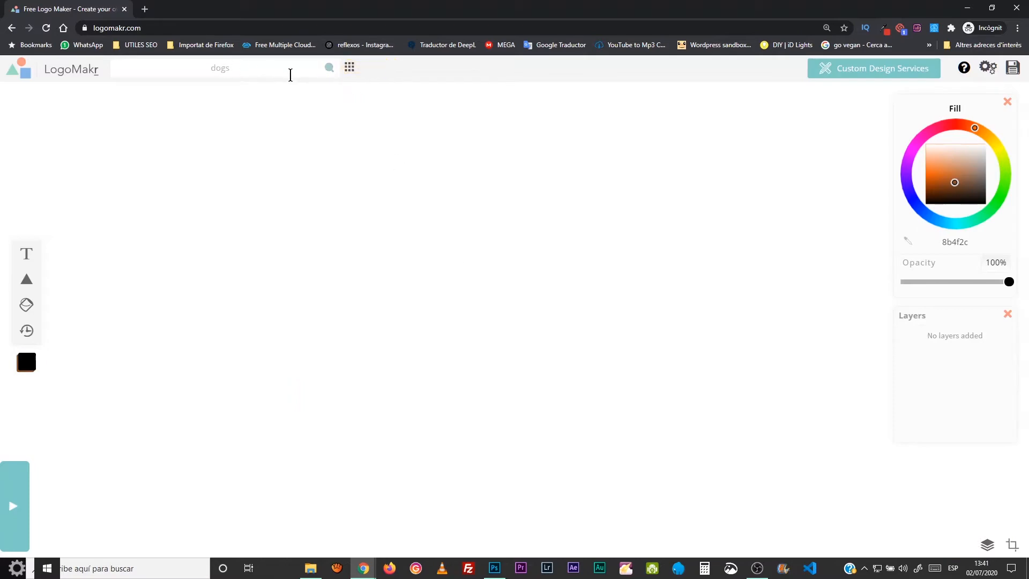
pyautogui.press('Return')
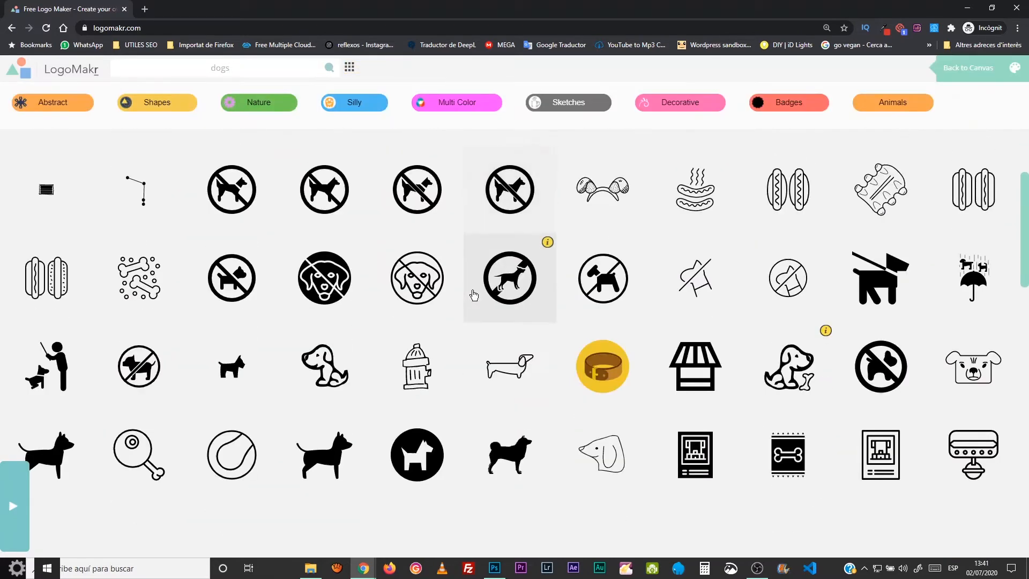
pyautogui.scroll(-8, 471, 291)
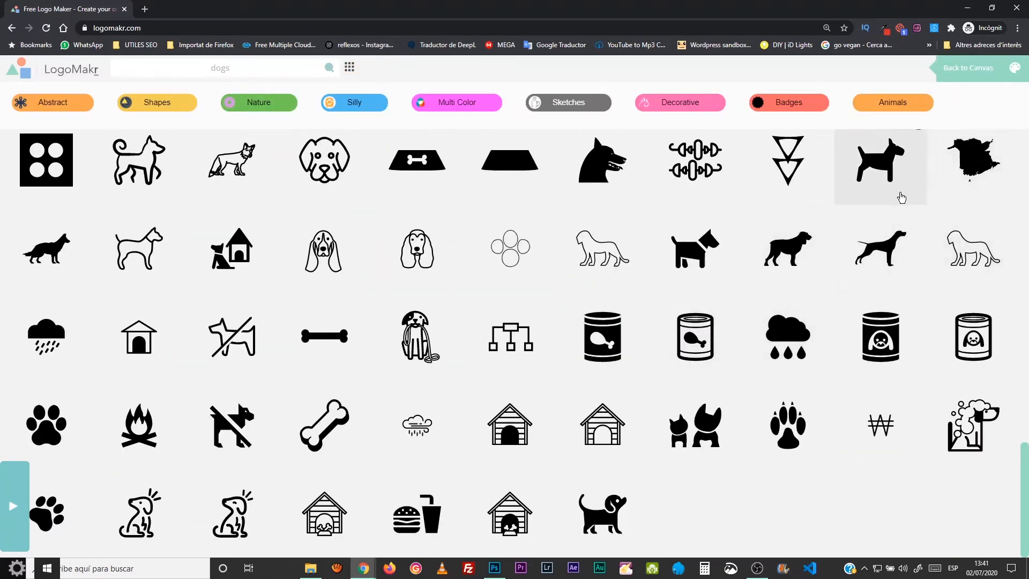
pyautogui.click(885, 247)
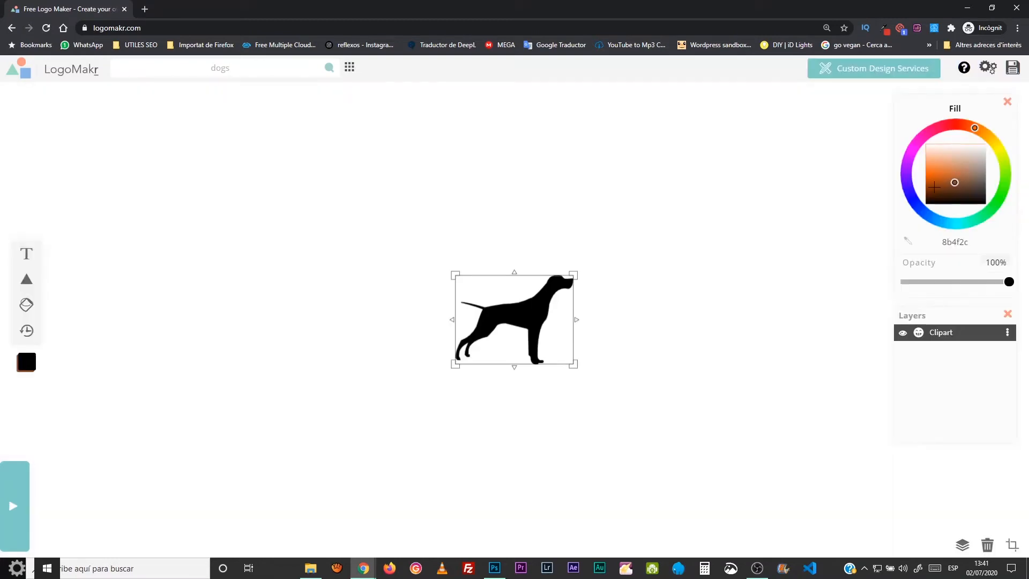
# Fill the standing dog with dark brown 7b340a and move it to the left half of the canvas
pyautogui.click(934, 186)
pyautogui.moveTo(931, 190); pyautogui.dragTo(933, 187)
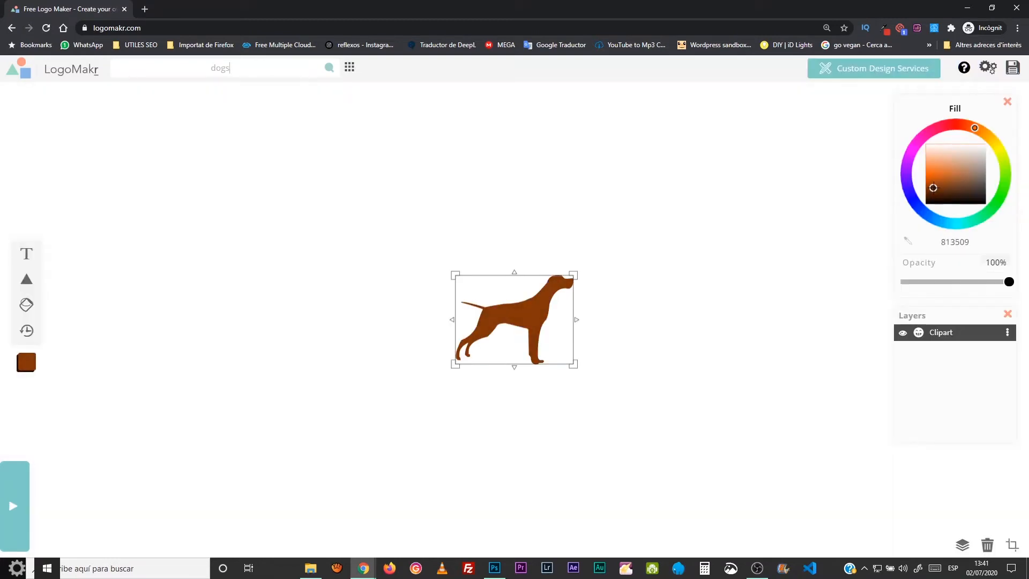
pyautogui.click(376, 365)
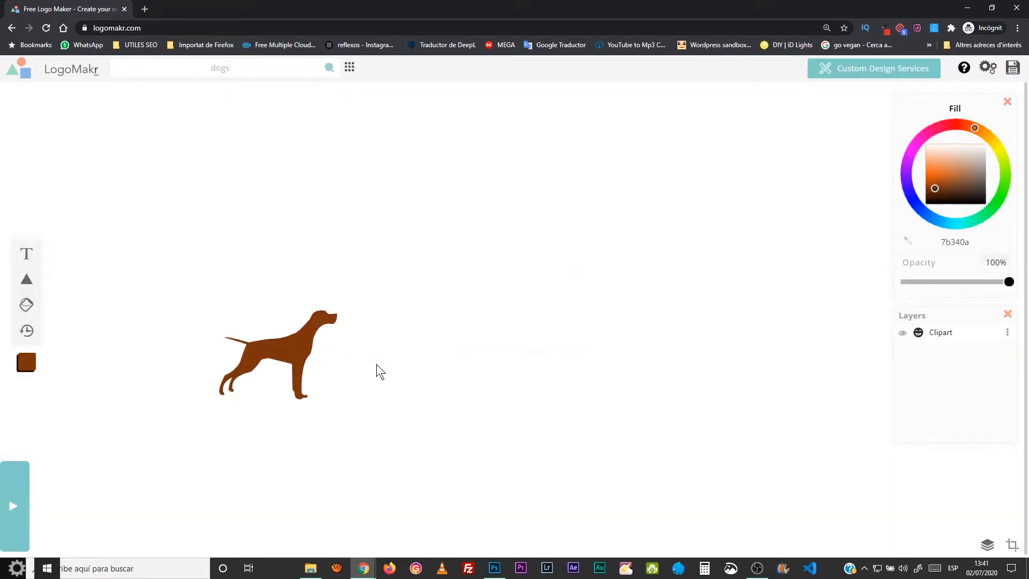
# Add a text object to the canvas reading "El meu logo"
pyautogui.click(26, 253)
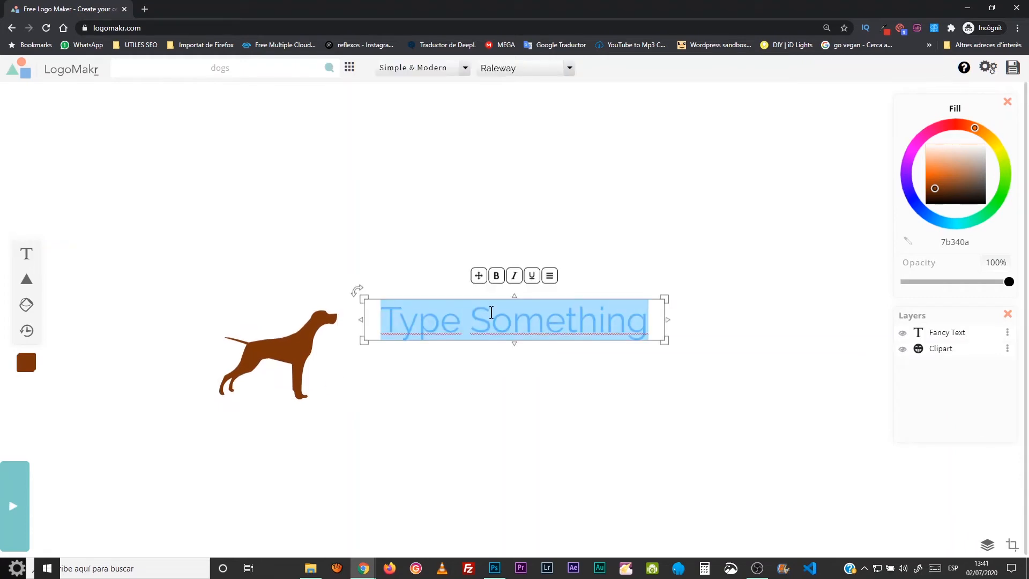
pyautogui.write('EL meu logo')
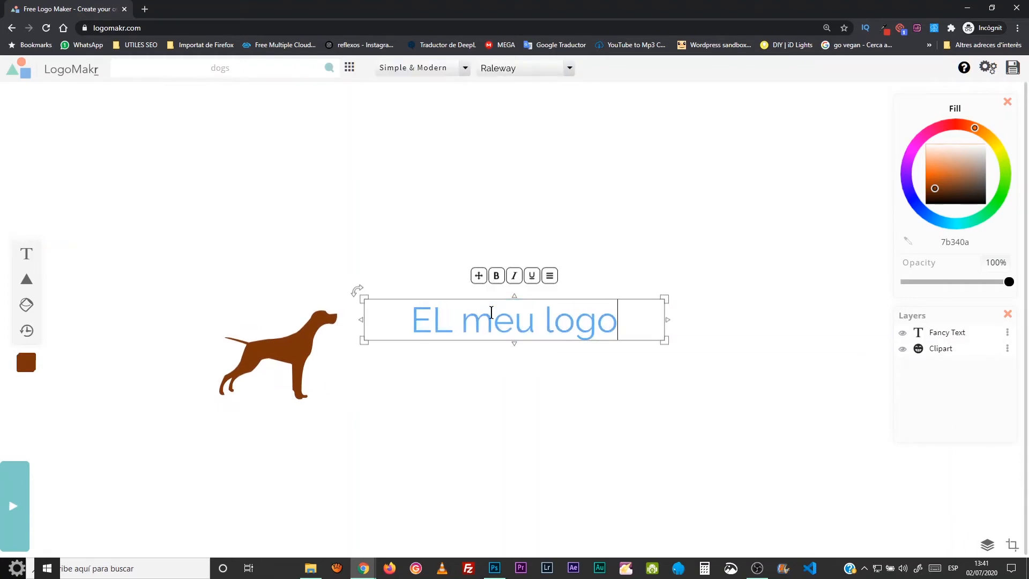
pyautogui.moveTo(636, 329); pyautogui.dragTo(415, 324)
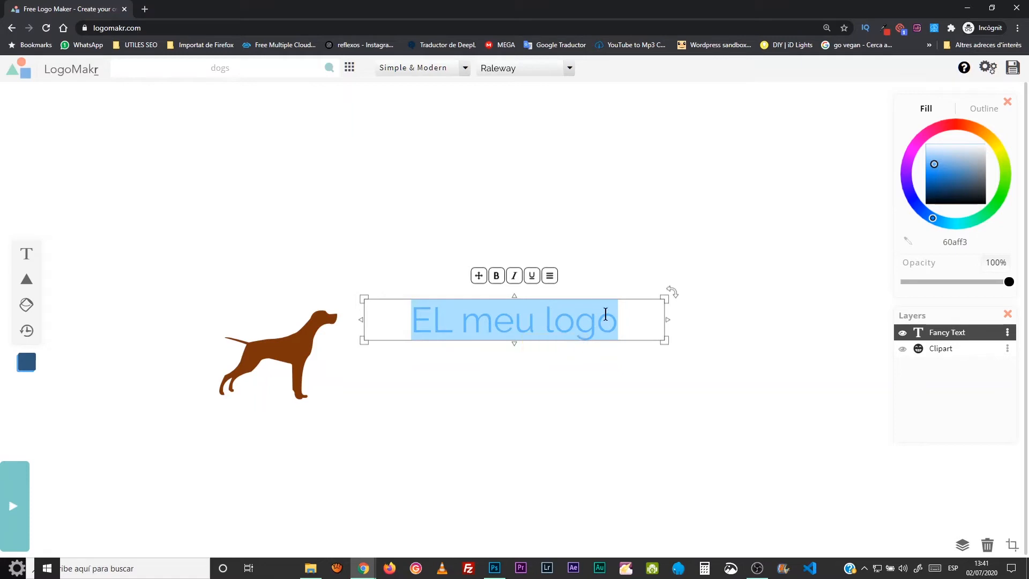
pyautogui.write('El meu logo')
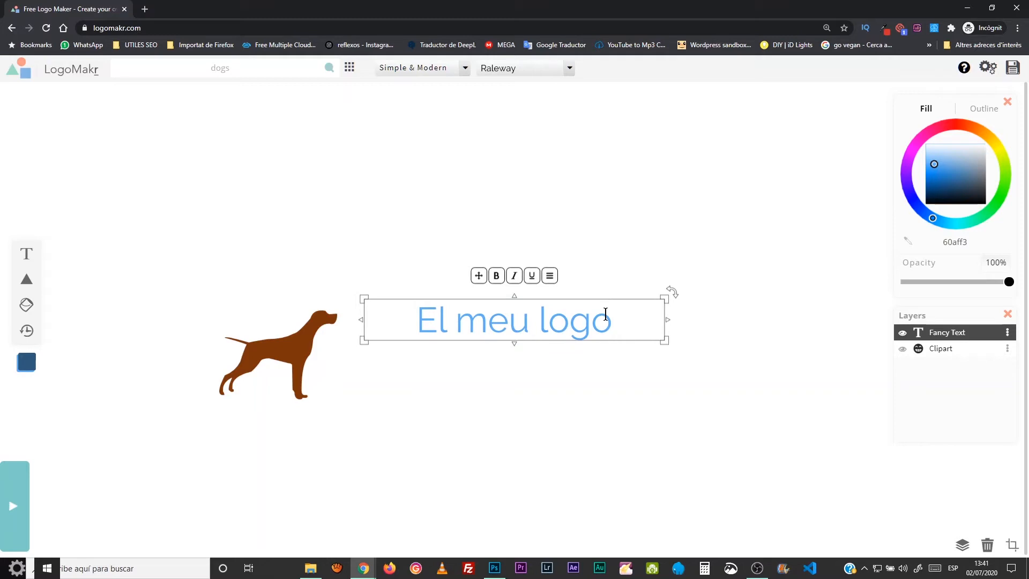
# Make the whole "El meu logo" text bold and try out italic and underline on it
pyautogui.moveTo(643, 327); pyautogui.dragTo(344, 313)
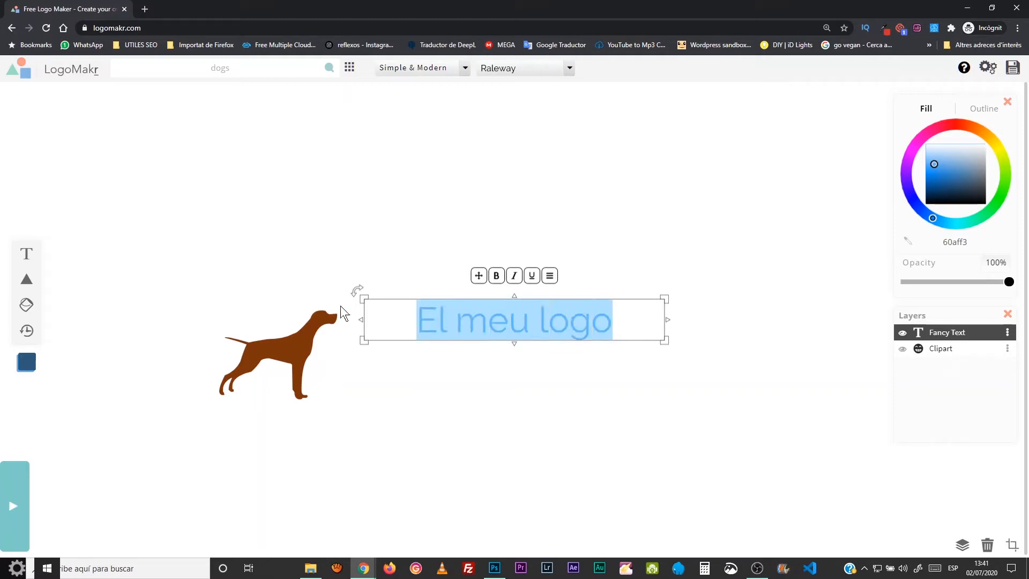
pyautogui.click(496, 275)
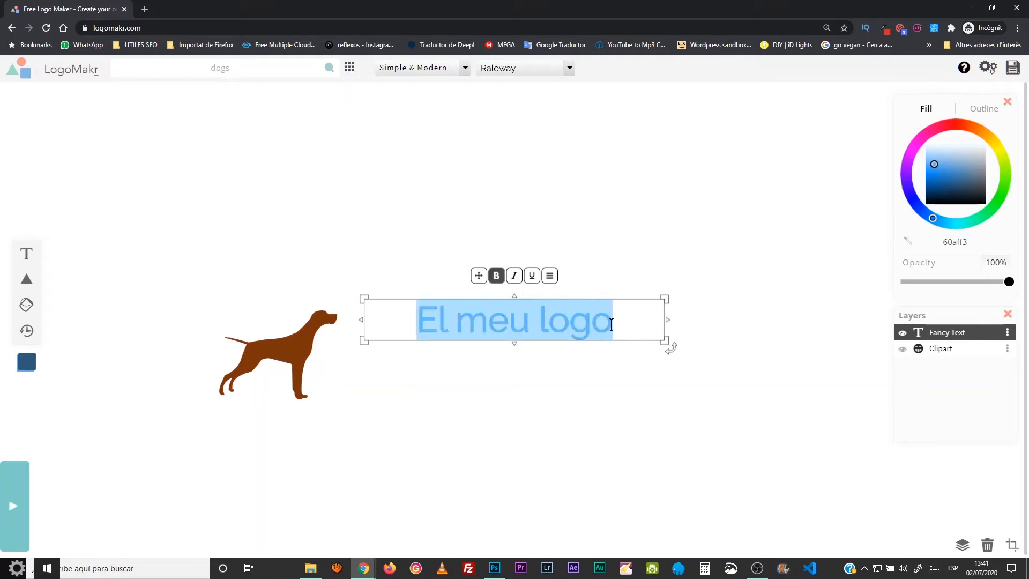
pyautogui.click(514, 276)
pyautogui.click(515, 276)
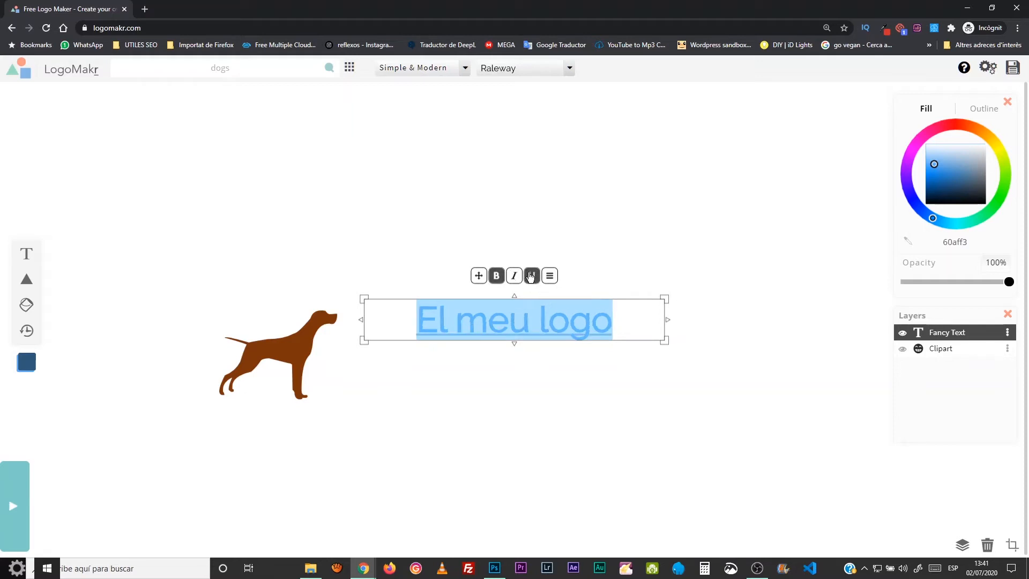
# Set the text's line height to 1.07em, letter spacing to 0.02em and word spacing to 0.17em
pyautogui.click(550, 275)
pyautogui.moveTo(613, 251)
pyautogui.mouseDown()
pyautogui.moveTo(643, 251)
pyautogui.moveTo(597, 255)
pyautogui.moveTo(616, 253)
pyautogui.mouseUp()
pyautogui.moveTo(596, 294)
pyautogui.mouseDown()
pyautogui.moveTo(623, 293)
pyautogui.moveTo(597, 293)
pyautogui.mouseUp()
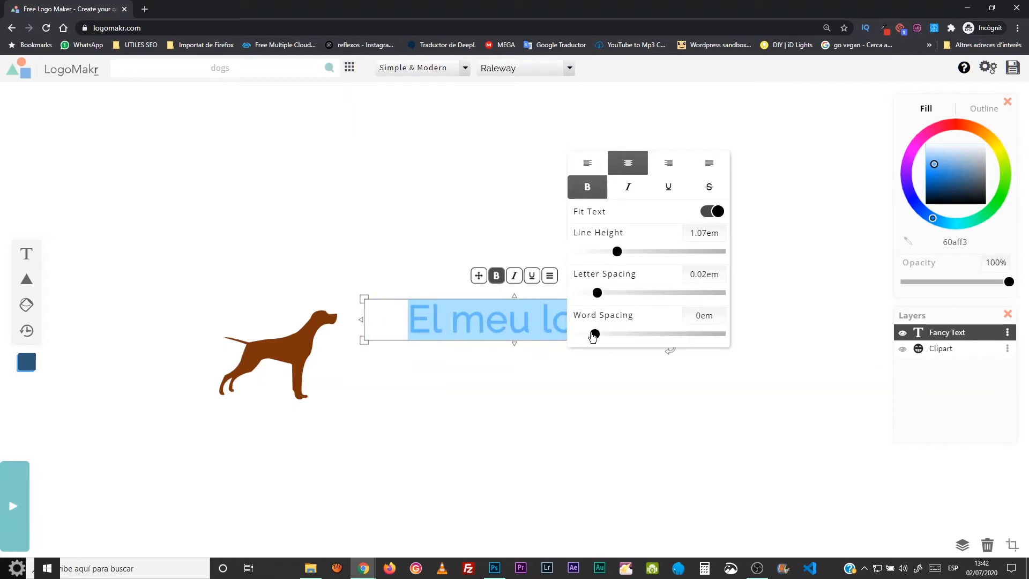
pyautogui.moveTo(594, 334); pyautogui.dragTo(616, 334)
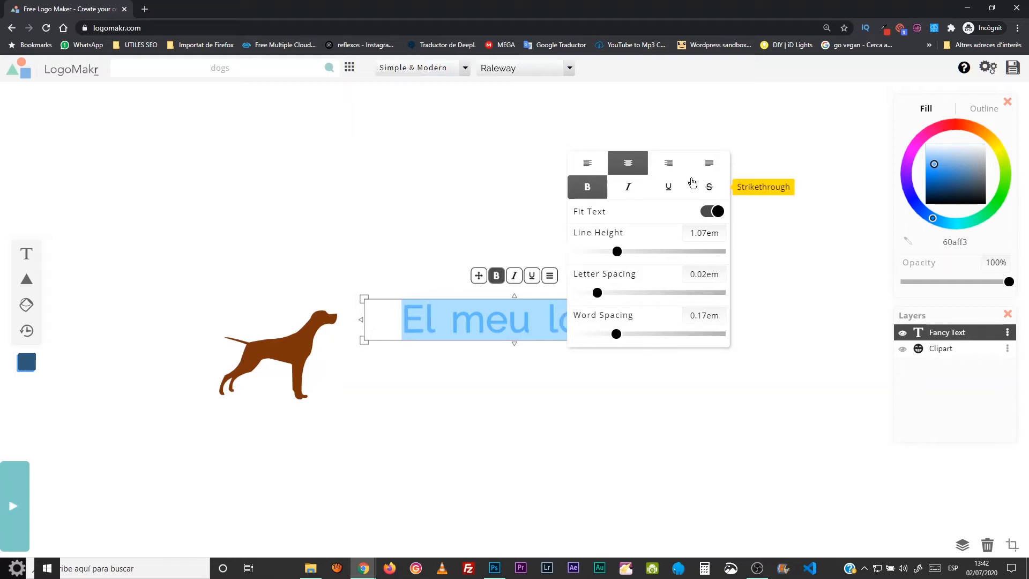
pyautogui.click(762, 202)
# Move the "El meu logo" text down beside the standing dog's front legs
pyautogui.click(498, 325)
pyautogui.moveTo(499, 326); pyautogui.dragTo(419, 391)
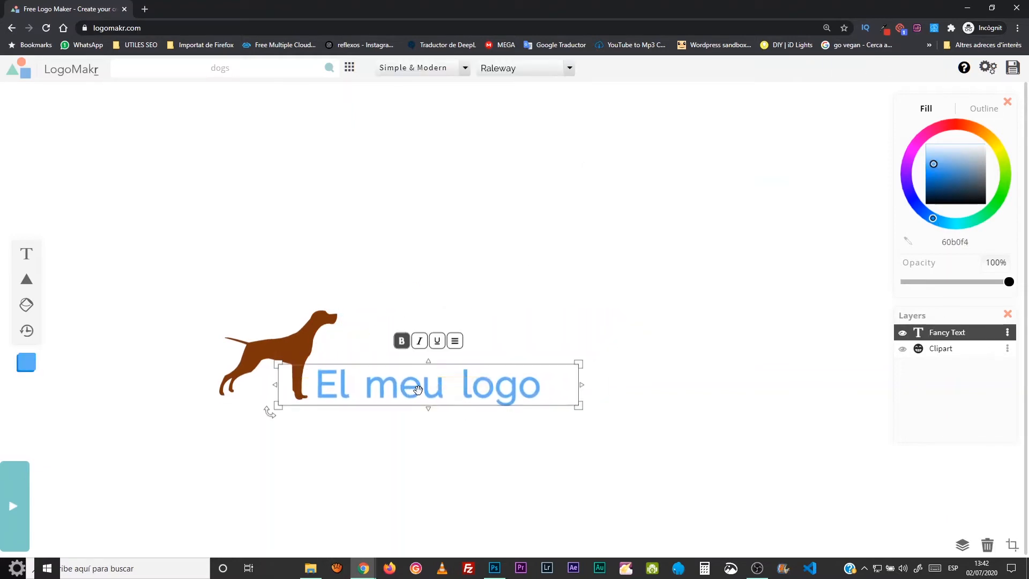
pyautogui.click(465, 432)
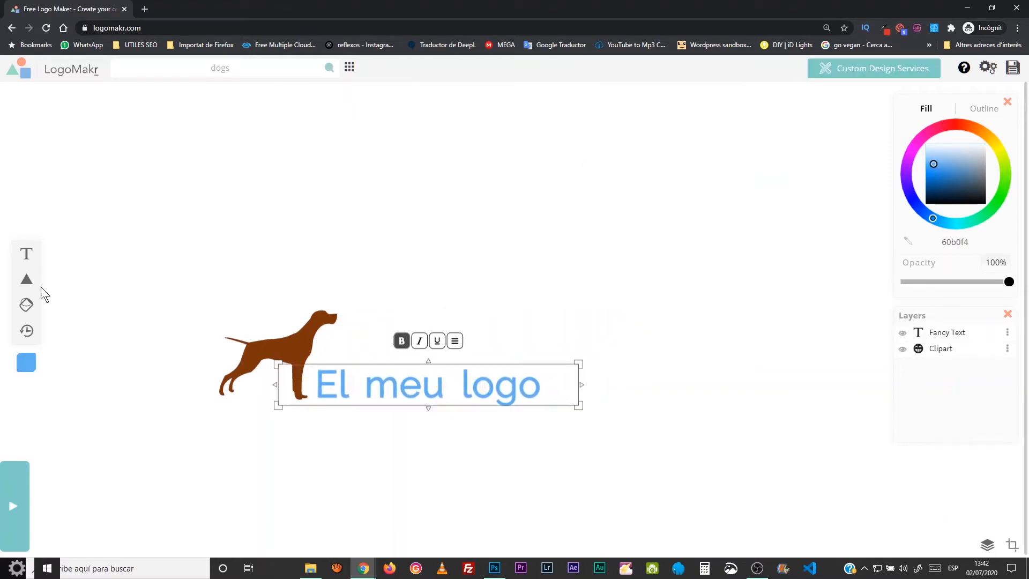
# Add a circle shape, place it over the dog and enlarge it to cover the whole figure
pyautogui.moveTo(26, 283)
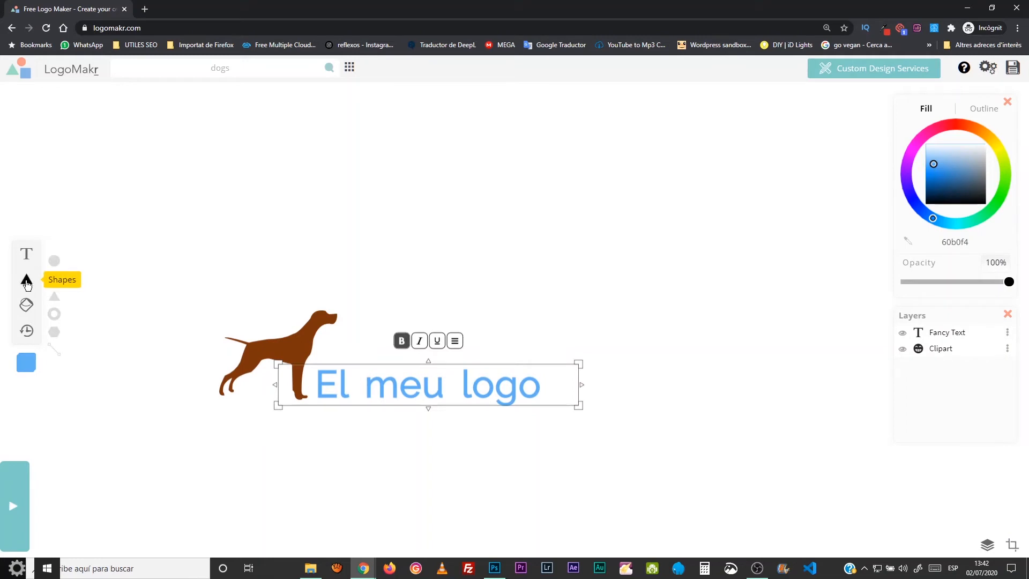
pyautogui.click(55, 262)
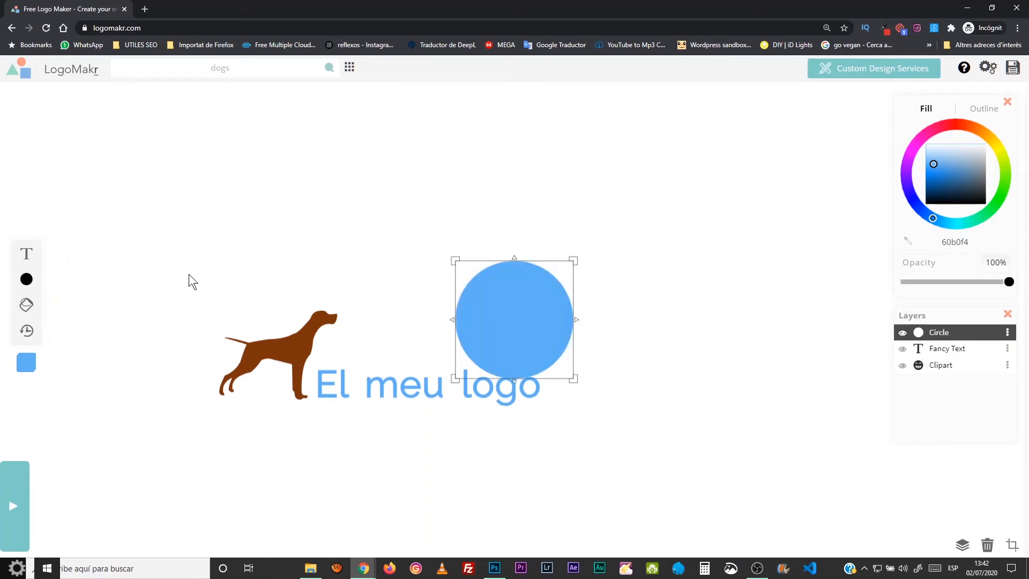
pyautogui.moveTo(493, 311); pyautogui.dragTo(241, 352)
pyautogui.moveTo(320, 304); pyautogui.dragTo(355, 269)
# Try pink and green fills on the circle, settling on yellow fff800
pyautogui.click(937, 128)
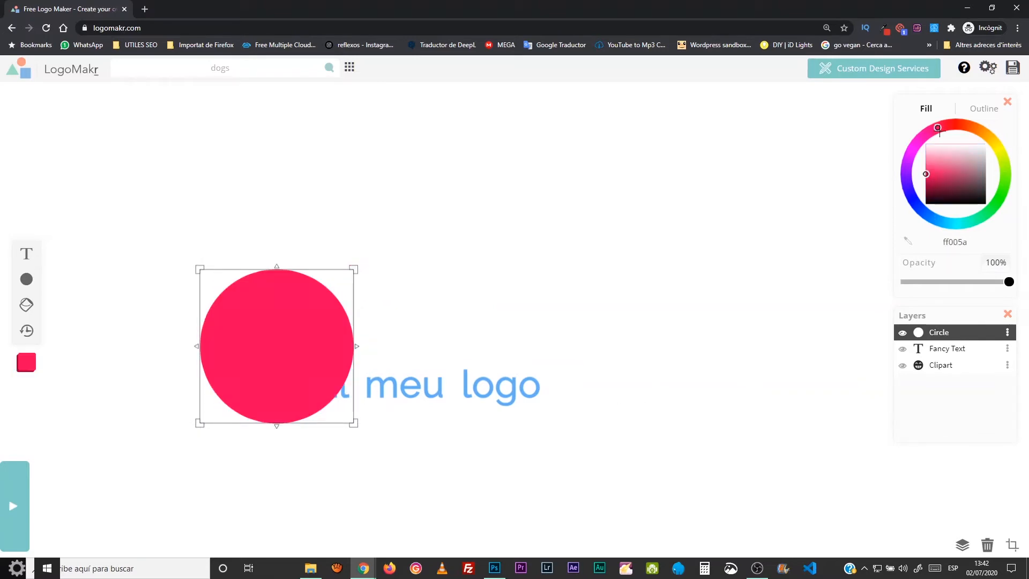
pyautogui.click(990, 216)
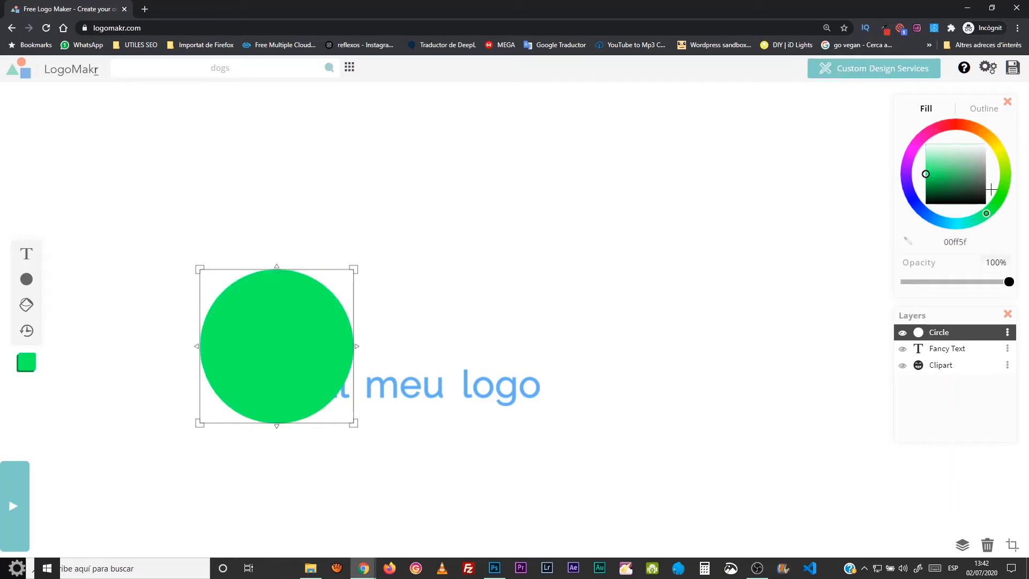
pyautogui.click(997, 151)
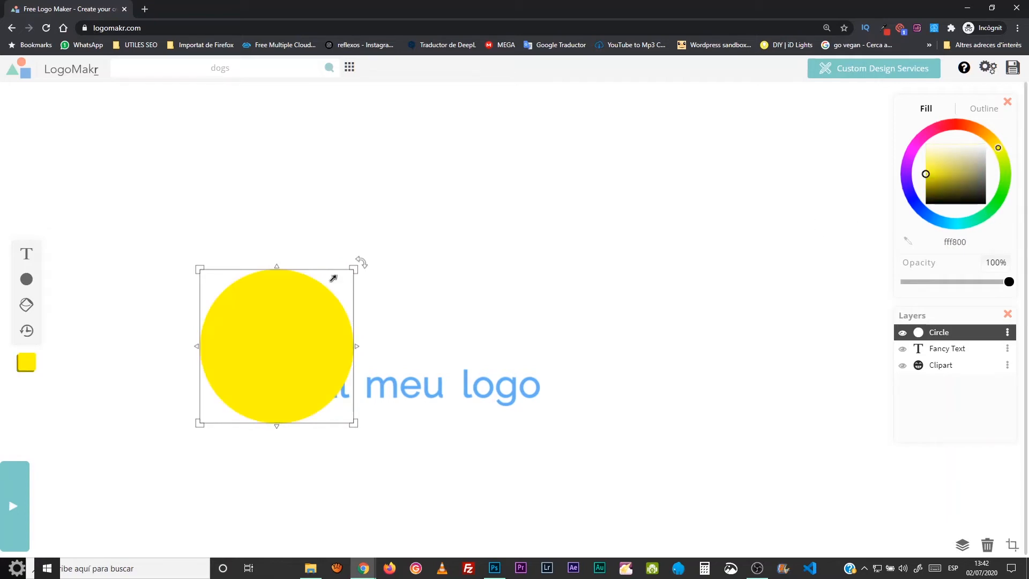
# Send the yellow circle behind the dog and text, and shift it slightly down to centre it around the dog
pyautogui.rightClick(274, 328)
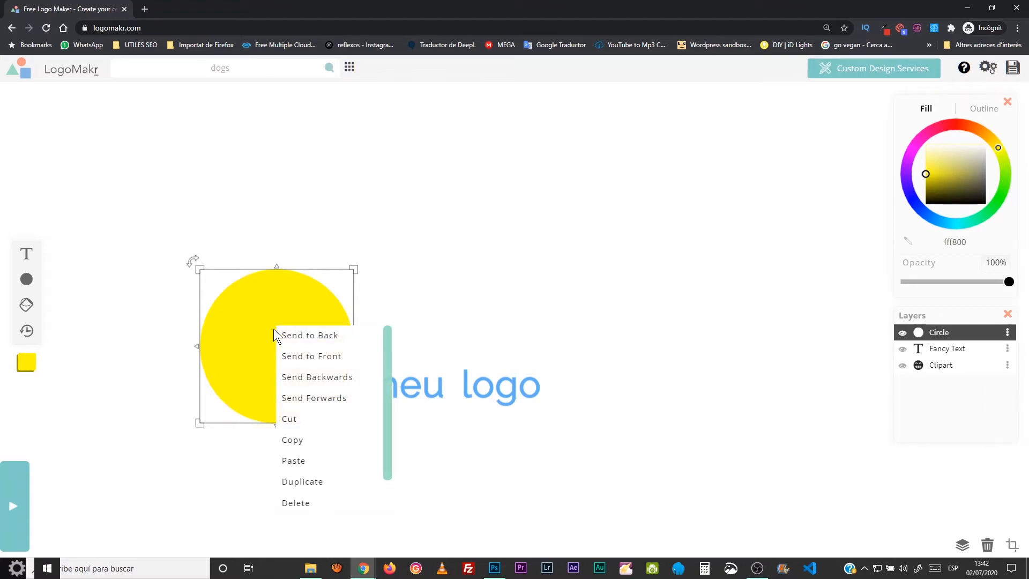
pyautogui.click(307, 337)
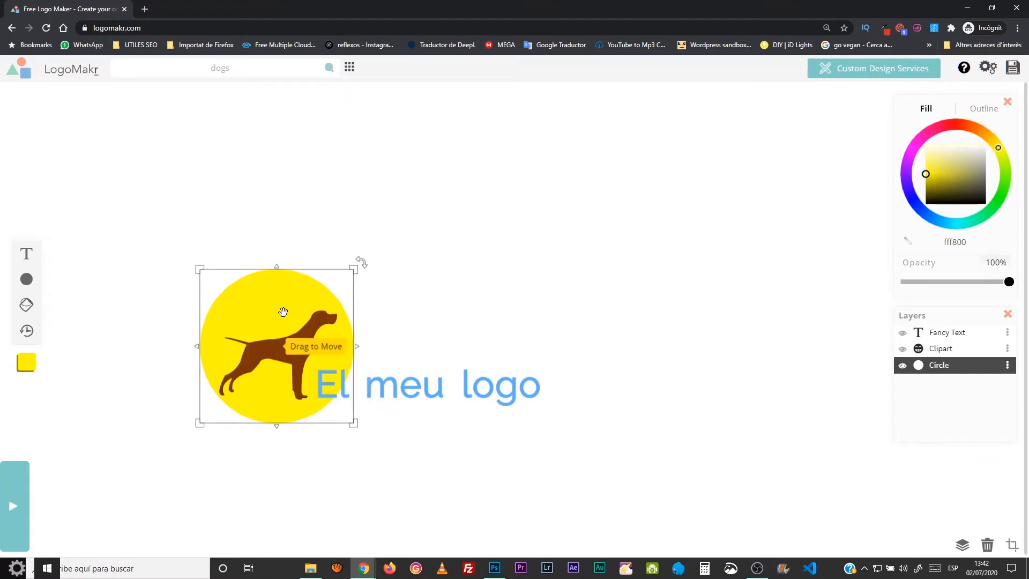
pyautogui.moveTo(306, 335)
pyautogui.mouseDown()
pyautogui.moveTo(293, 340)
pyautogui.moveTo(304, 354)
pyautogui.mouseUp()
pyautogui.click(490, 465)
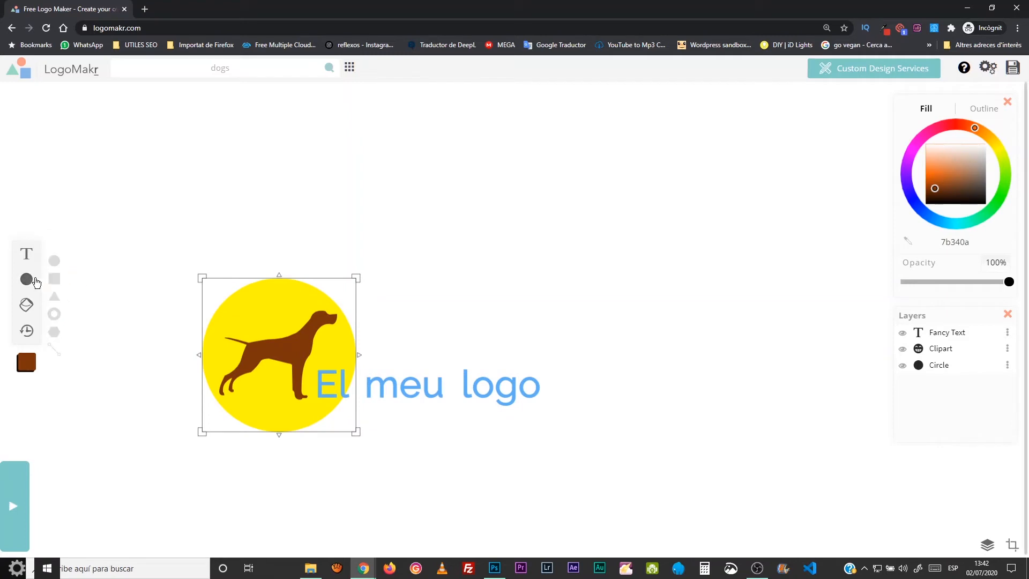
# Add a square over the "El meu logo" text and stretch it into a horizontal banner about 450 by 122 px
pyautogui.click(54, 278)
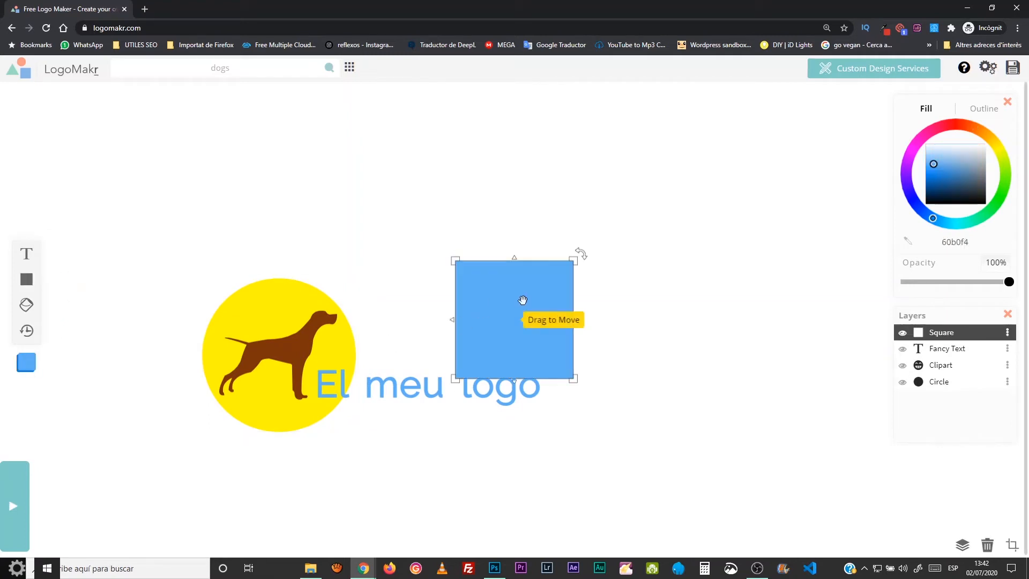
pyautogui.moveTo(488, 327); pyautogui.dragTo(346, 364)
pyautogui.moveTo(428, 305); pyautogui.dragTo(428, 351)
pyautogui.moveTo(432, 387); pyautogui.dragTo(575, 387)
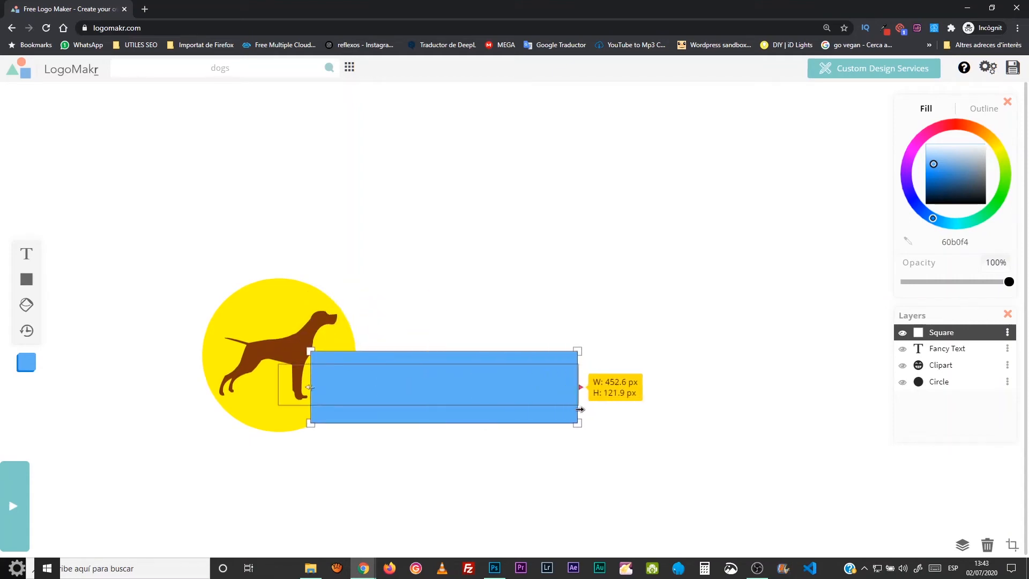
pyautogui.moveTo(411, 375); pyautogui.dragTo(417, 368)
# Fill the banner rectangle with yellow sampled from the circle and place it at the bottom of the layer stack
pyautogui.click(908, 241)
pyautogui.click(332, 333)
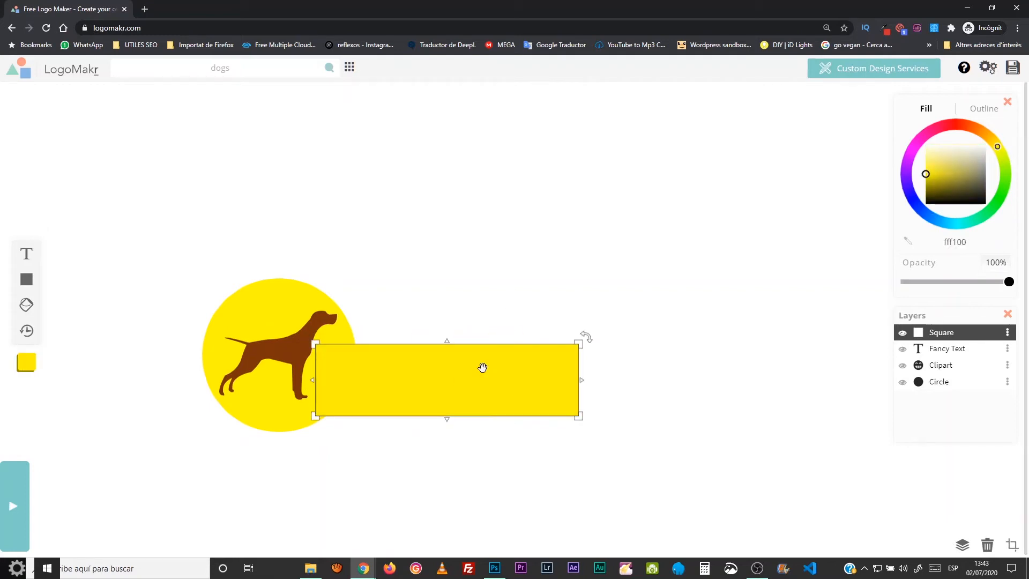
pyautogui.moveTo(579, 416); pyautogui.dragTo(625, 483)
pyautogui.moveTo(942, 332); pyautogui.dragTo(941, 382)
# Shift the circle and dog down and left to line up with the banner, and shrink the dog slightly
pyautogui.moveTo(278, 300); pyautogui.dragTo(268, 317)
pyautogui.moveTo(289, 353); pyautogui.dragTo(278, 363)
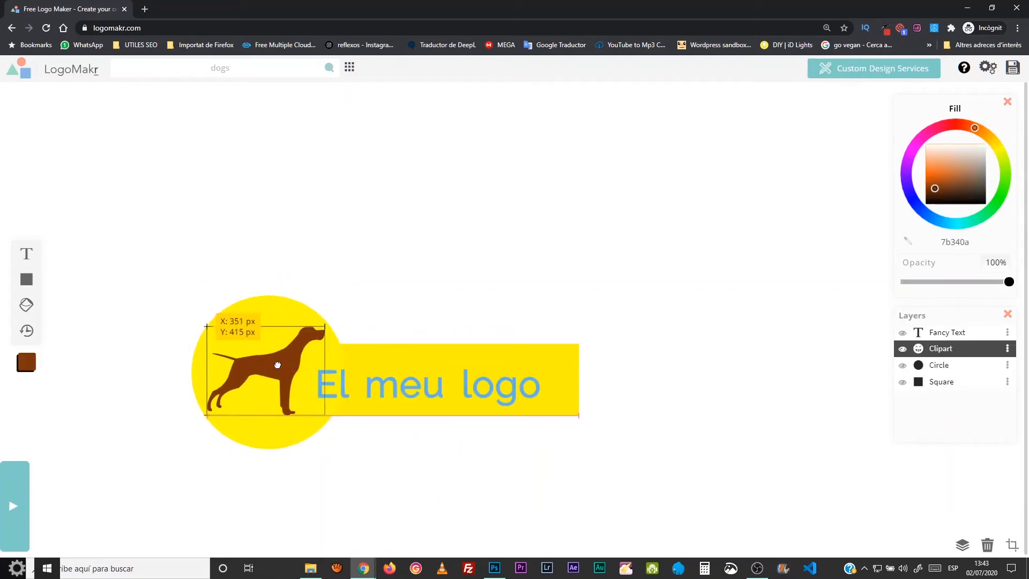
pyautogui.moveTo(327, 320); pyautogui.dragTo(302, 339)
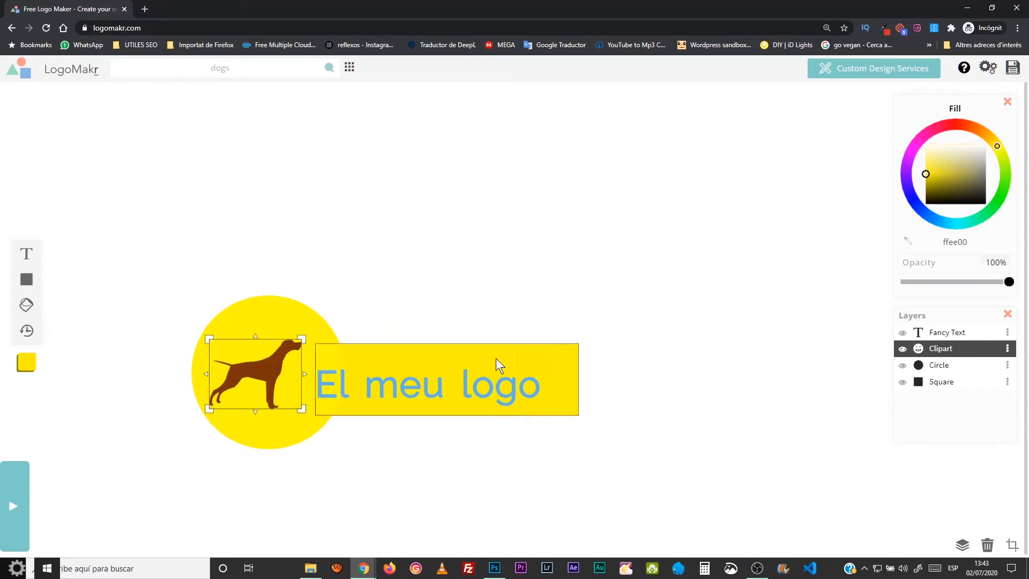
# Centre the "El meu logo" text in the yellow banner and the dog inside the circle
pyautogui.click(445, 385)
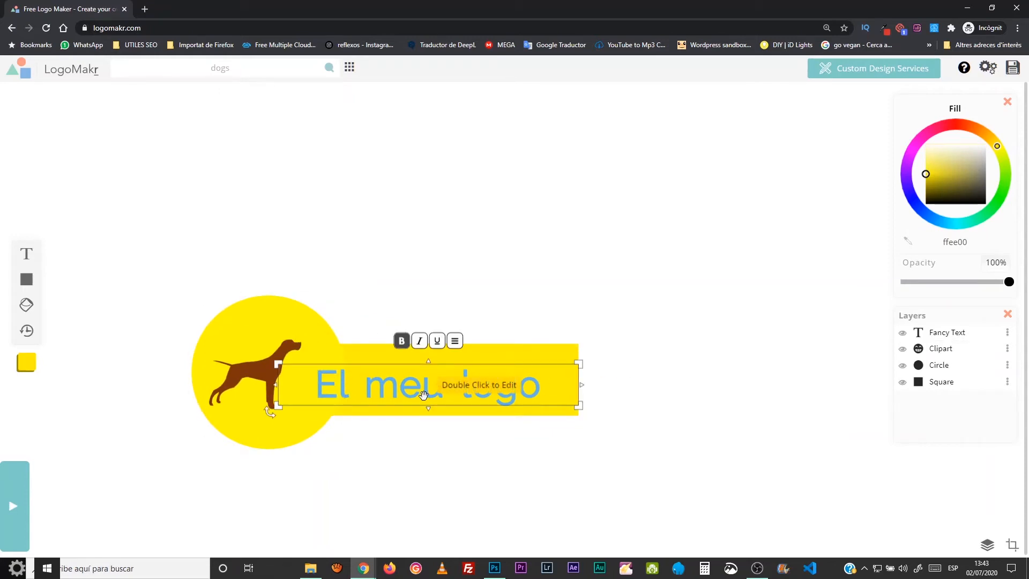
pyautogui.moveTo(430, 391); pyautogui.dragTo(448, 386)
pyautogui.click(338, 407)
pyautogui.click(494, 517)
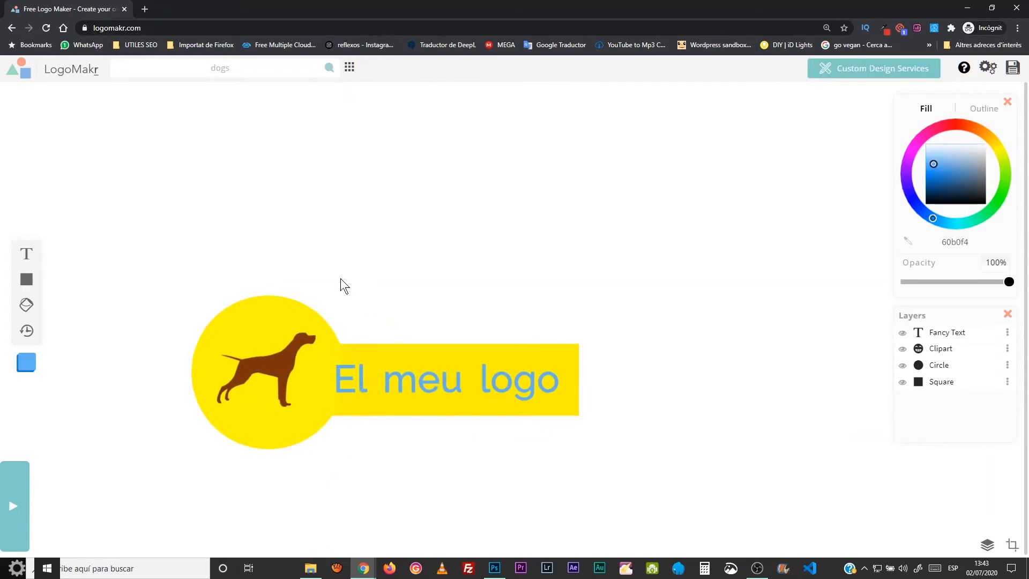
# Select all the logo elements together and move them to the centre of the canvas
pyautogui.click(453, 403)
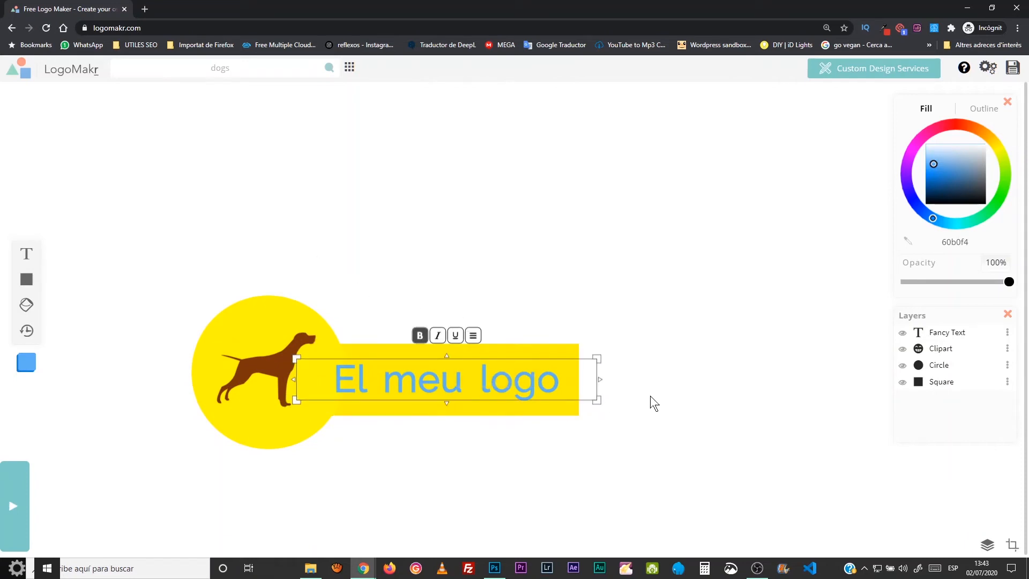
pyautogui.moveTo(129, 234); pyautogui.dragTo(659, 509)
pyautogui.moveTo(350, 379); pyautogui.dragTo(463, 367)
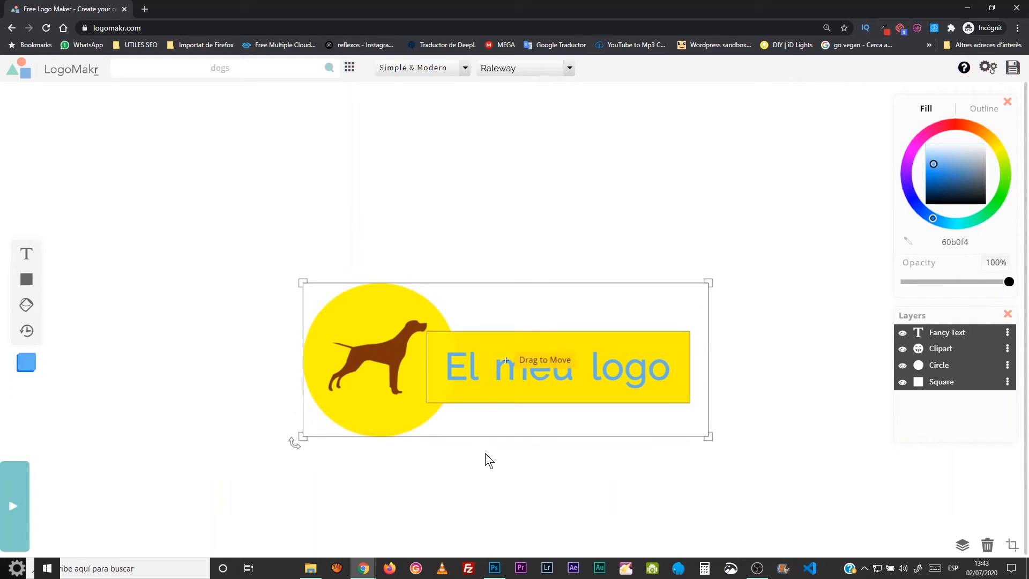
pyautogui.click(493, 471)
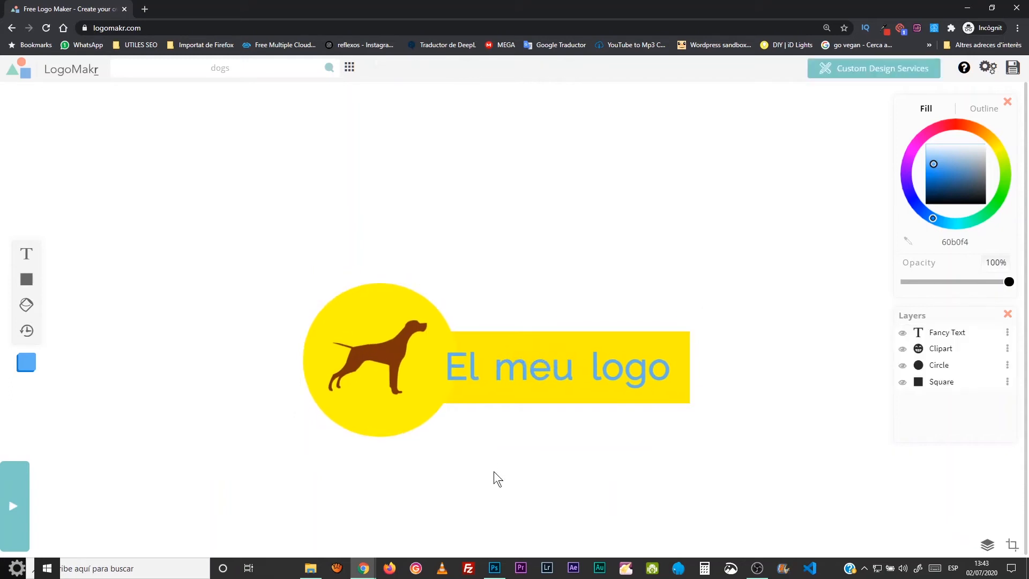
# Try the text's blue 60b0f4 on the dog with the fill tool and undo the extra fill on the lettering area
pyautogui.click(26, 306)
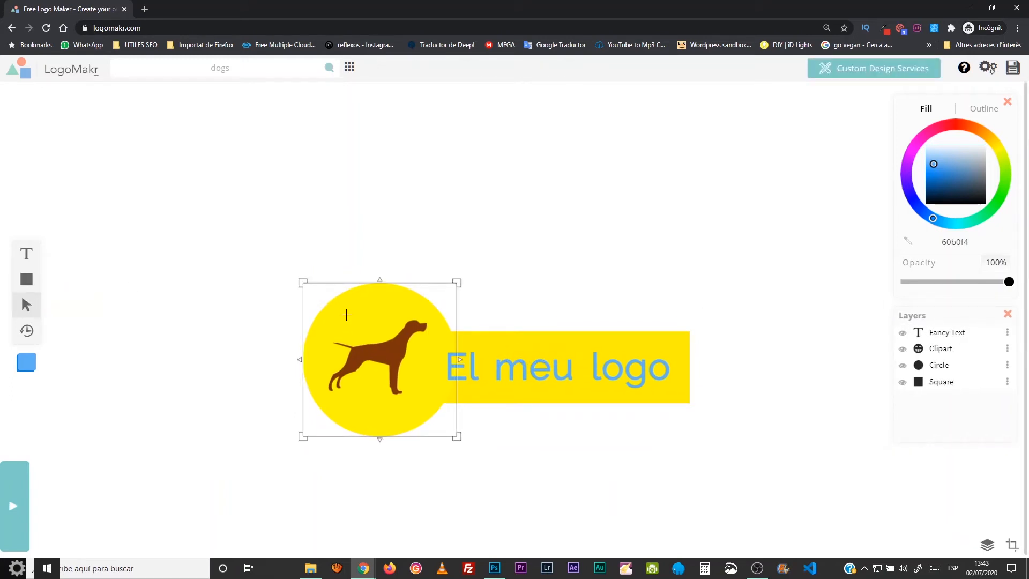
pyautogui.click(391, 349)
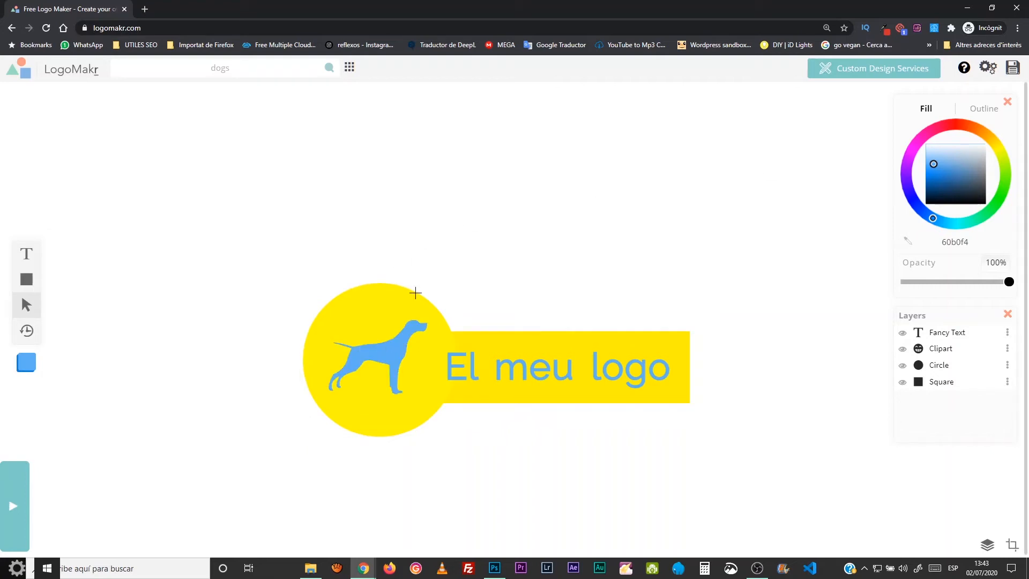
pyautogui.click(613, 370)
pyautogui.hotkey('ctrl', 'z')
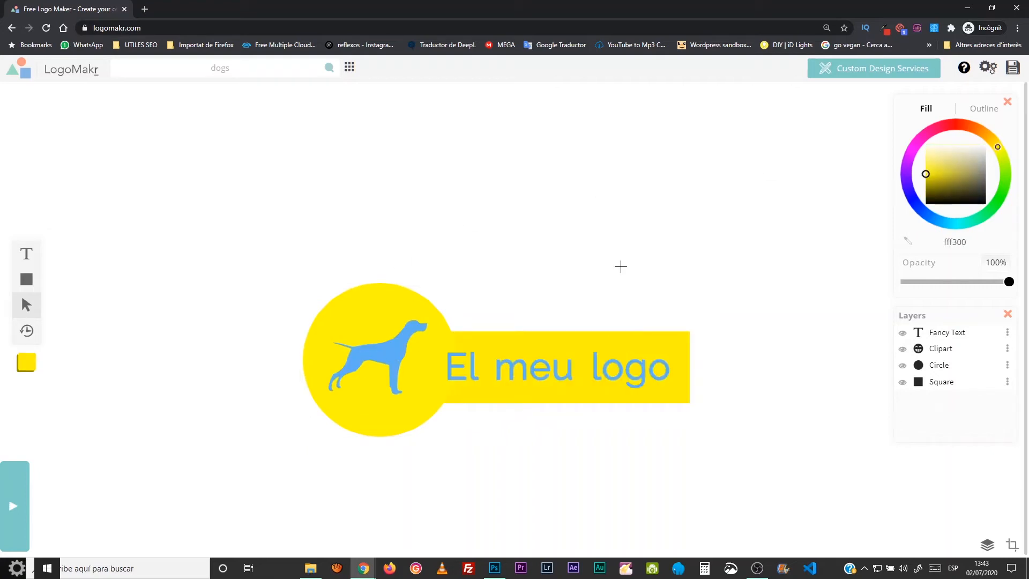
# Fill the dog with dark olive 5c5809, try the same colour on the text and undo it there
pyautogui.click(937, 192)
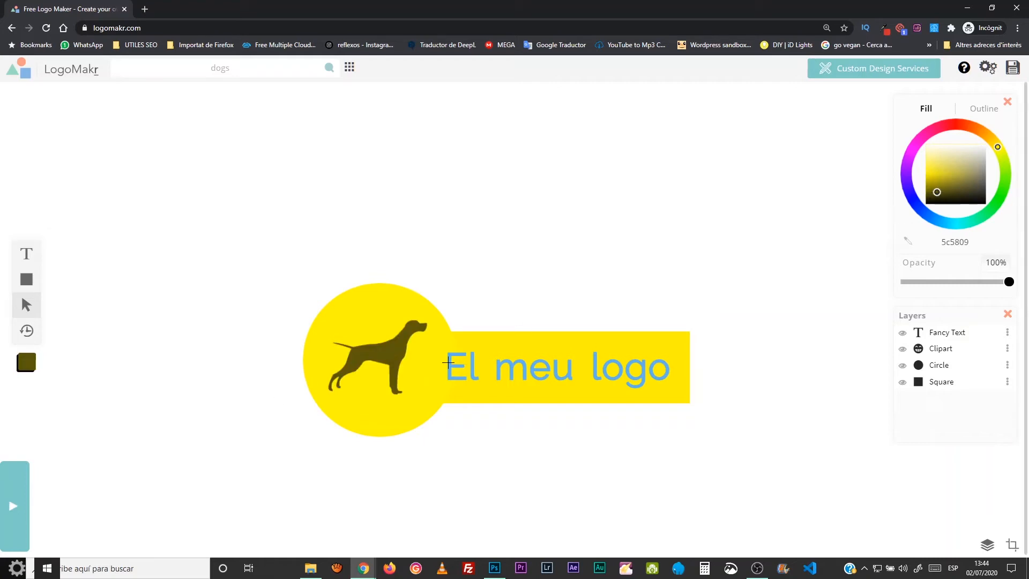
pyautogui.click(449, 360)
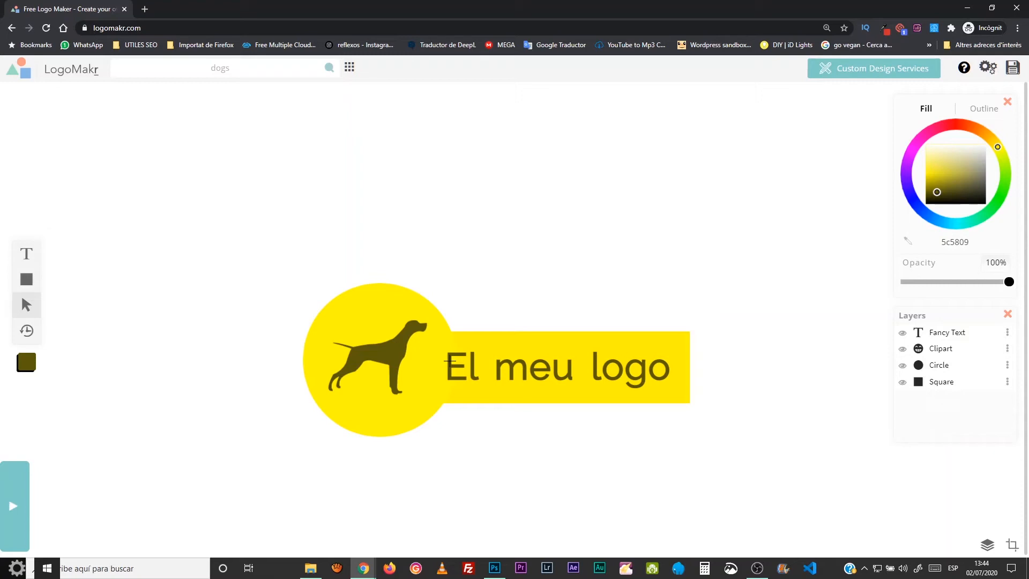
pyautogui.hotkey('ctrl', 'z')
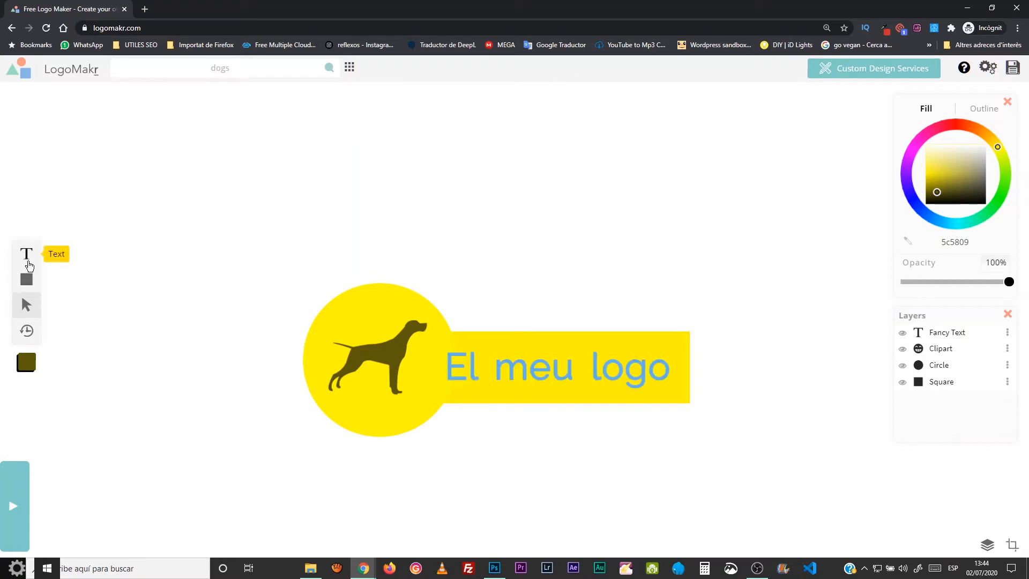
pyautogui.click(27, 308)
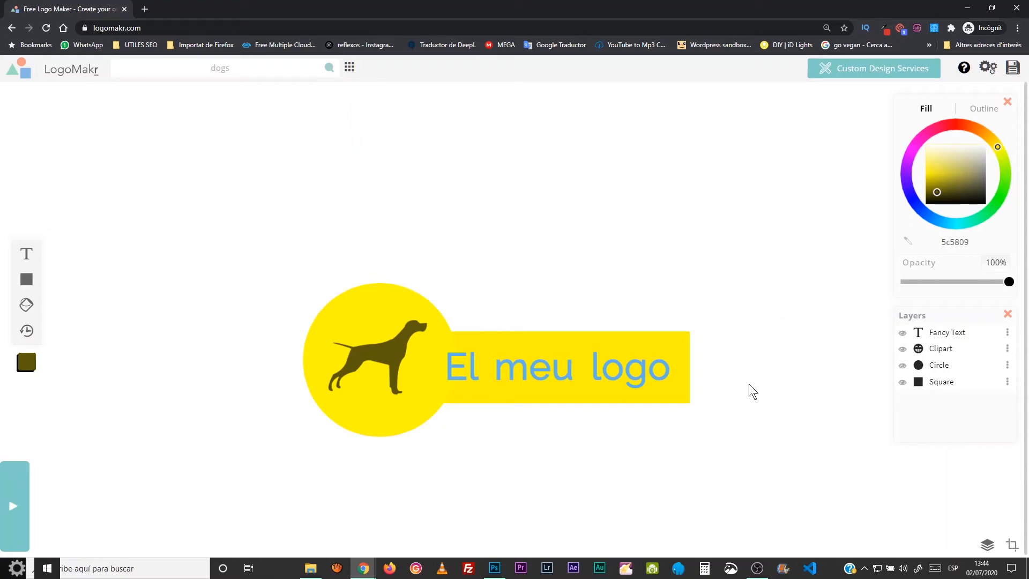
# Crop the canvas to the logo, leaving a thin margin above and below the circle
pyautogui.click(693, 361)
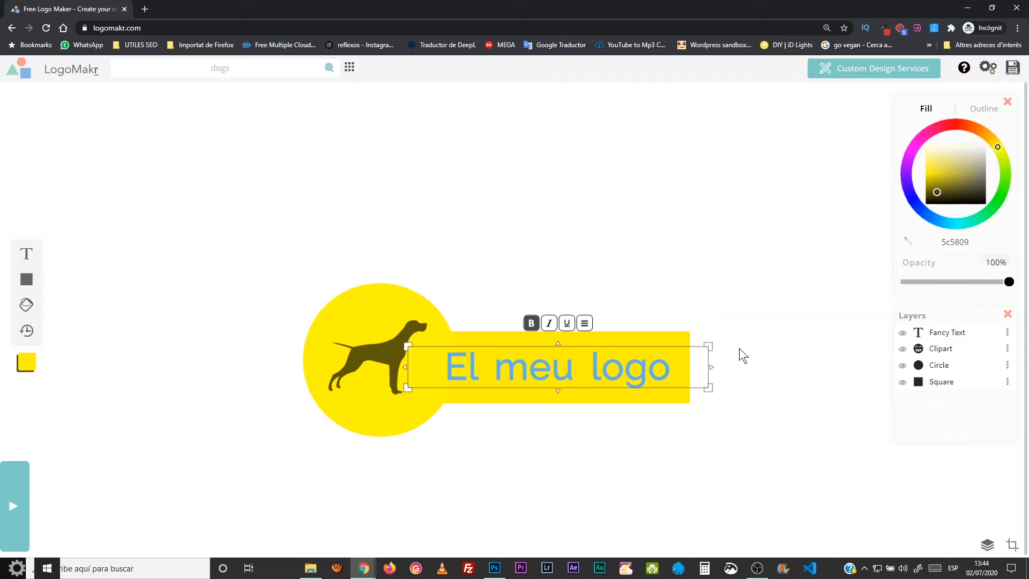
pyautogui.click(1012, 545)
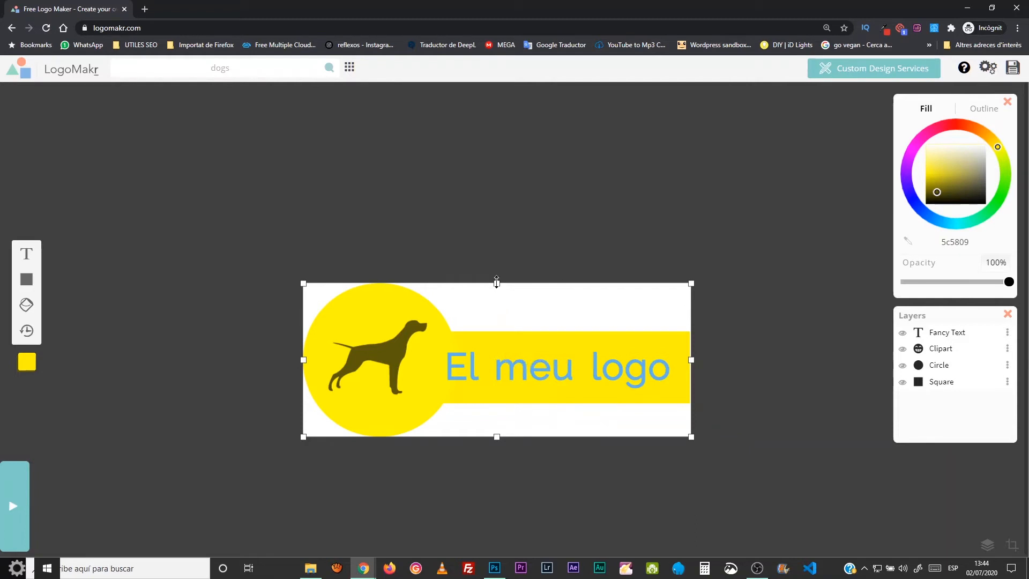
pyautogui.moveTo(497, 283); pyautogui.dragTo(497, 280)
pyautogui.moveTo(497, 436); pyautogui.dragTo(497, 439)
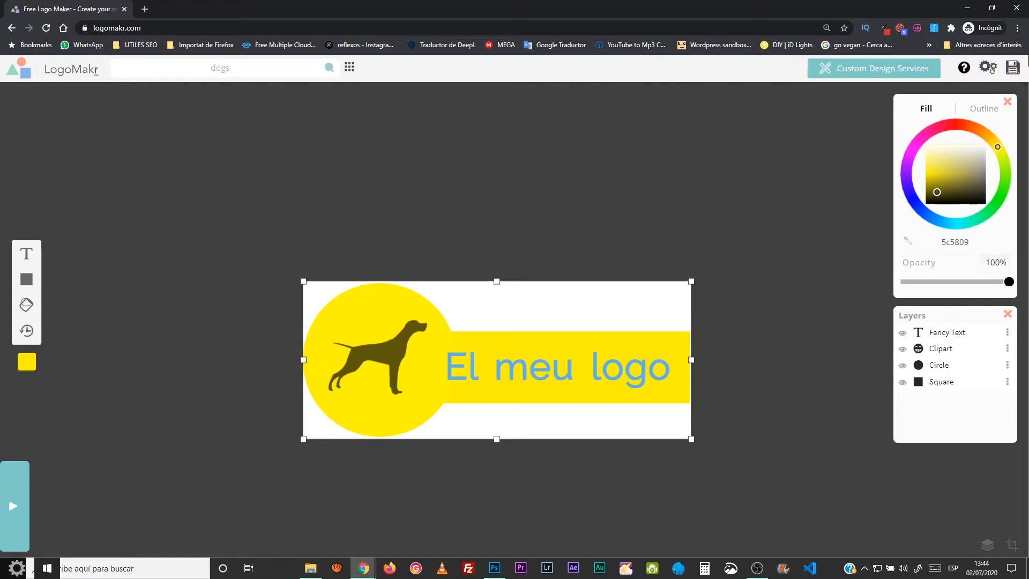
# Save the logo and download the free low resolution file, closing the download dialog
pyautogui.click(1011, 71)
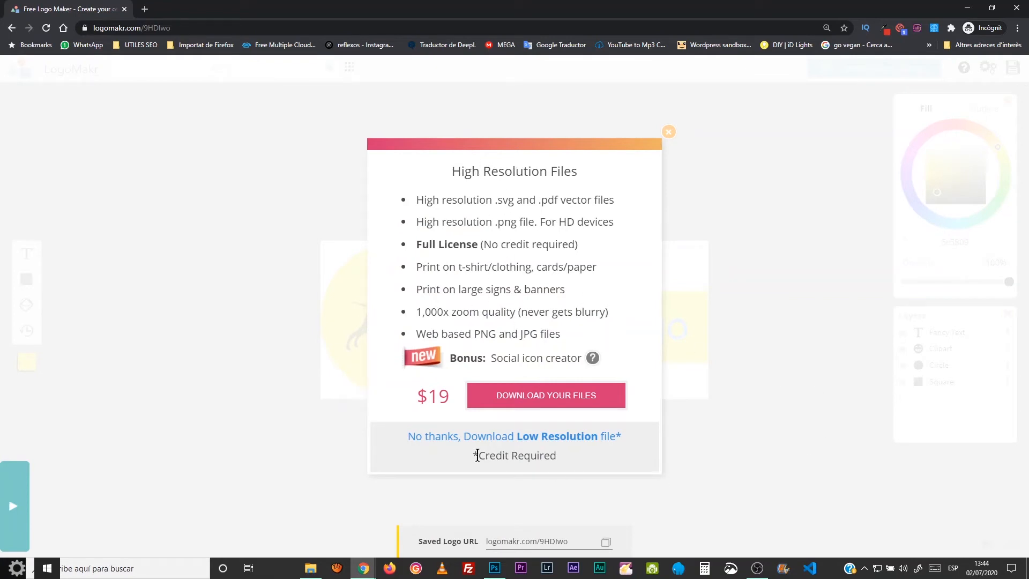
pyautogui.click(516, 437)
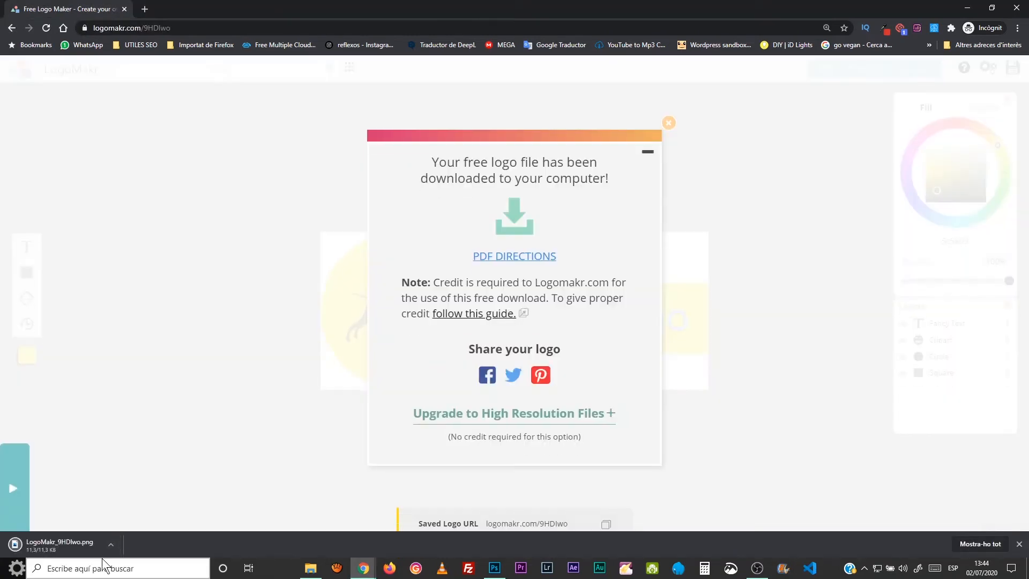
pyautogui.click(668, 125)
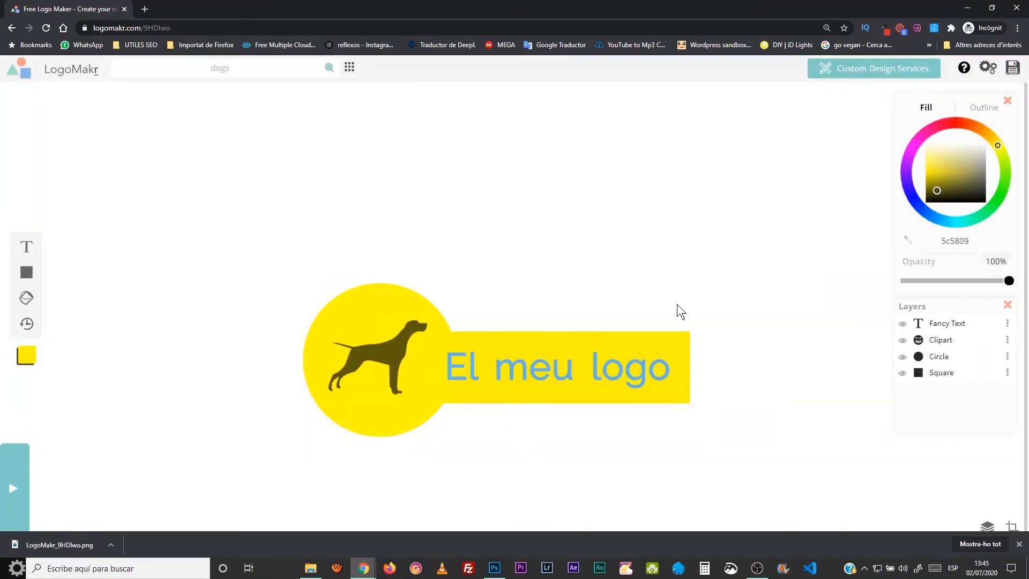
# Open the downloaded LogoMakr_9HDIwo.png in Photos and zoom in to inspect its image quality
pyautogui.click(54, 545)
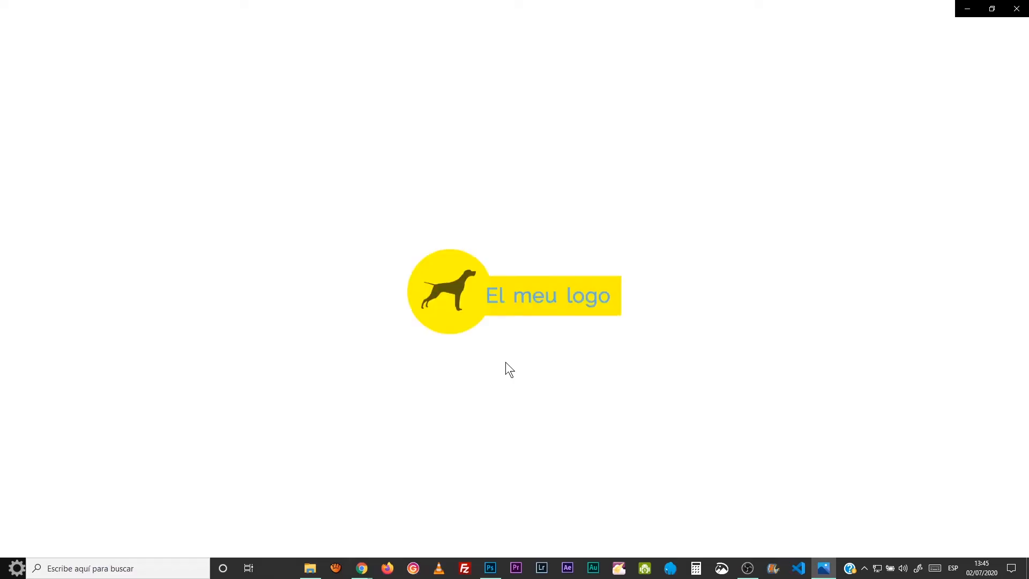
pyautogui.click(460, 28)
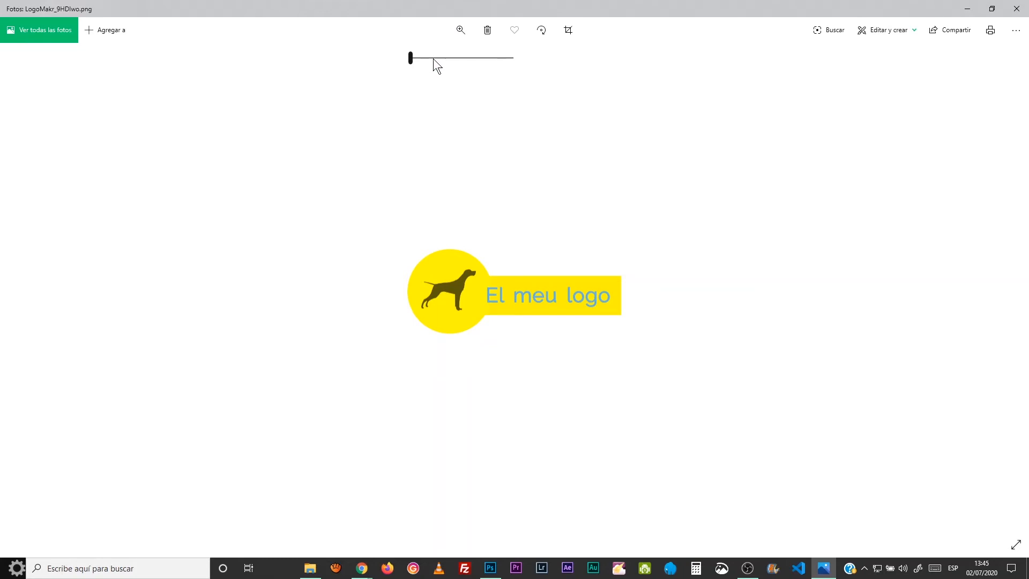
pyautogui.click(434, 59)
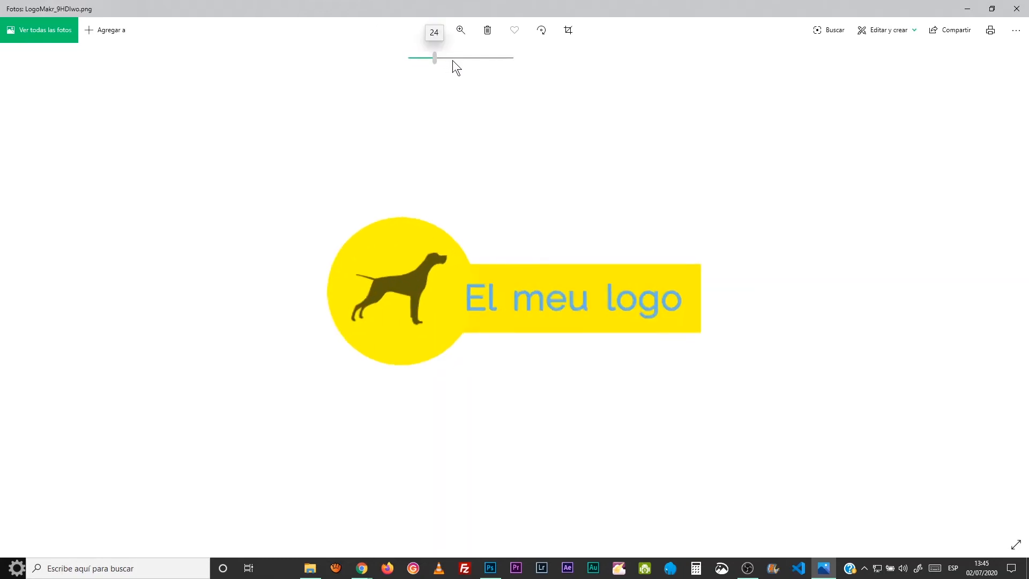
pyautogui.moveTo(452, 60); pyautogui.dragTo(432, 63)
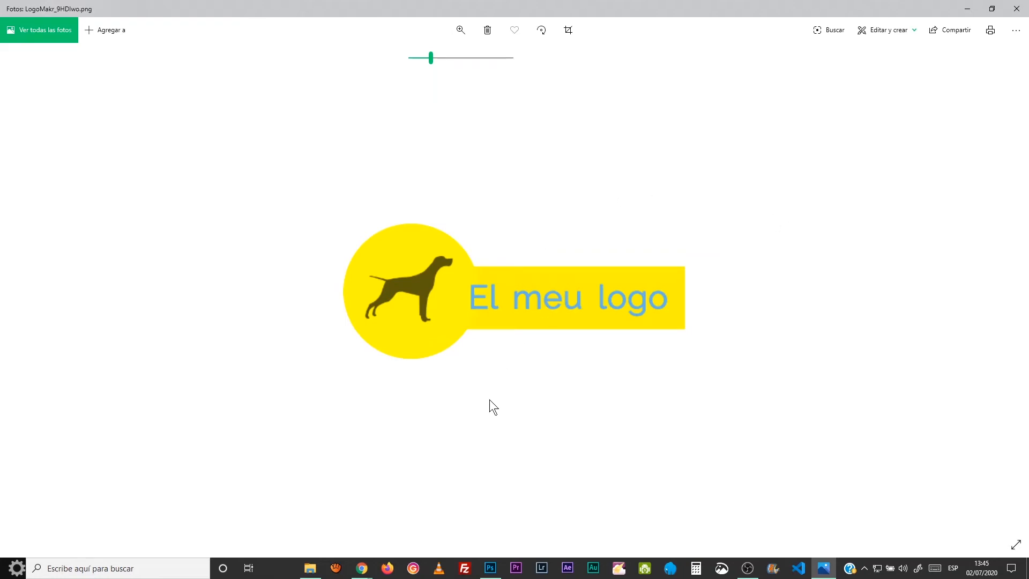
# Switch back to LogoMakr in Chrome, select the whole logo and enlarge it to nearly fill the canvas width
pyautogui.click(362, 568)
pyautogui.click(421, 522)
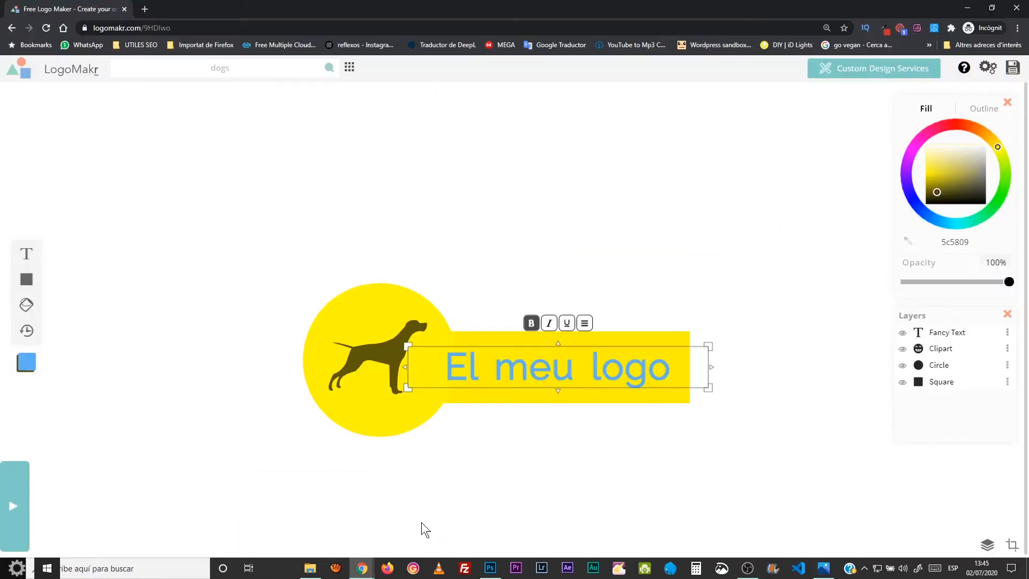
pyautogui.moveTo(221, 215); pyautogui.dragTo(740, 510)
pyautogui.moveTo(303, 277); pyautogui.dragTo(156, 170)
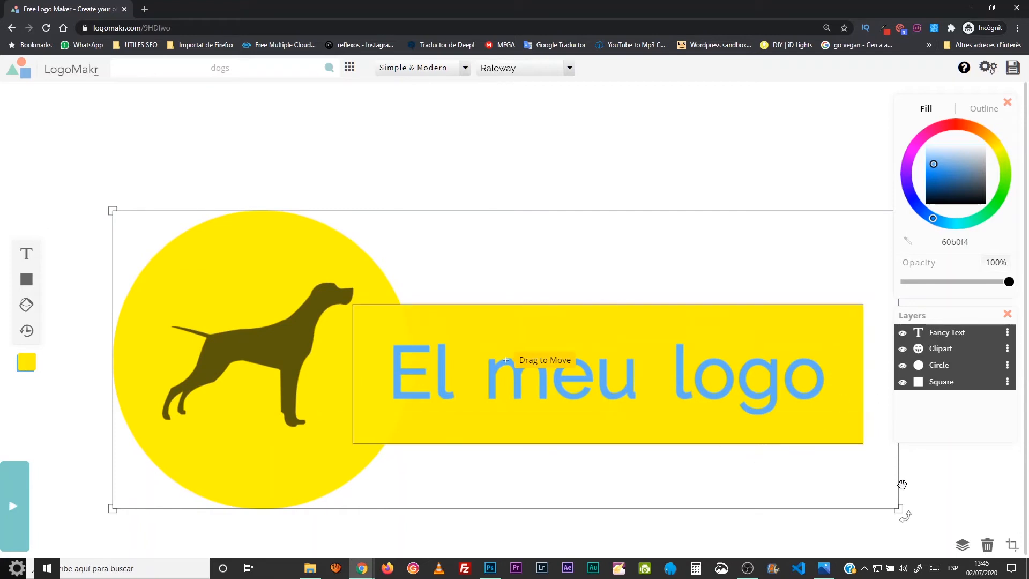
# Crop the canvas around the enlarged logo and switch back to the downloaded PNG in Photos
pyautogui.click(944, 468)
pyautogui.click(1013, 547)
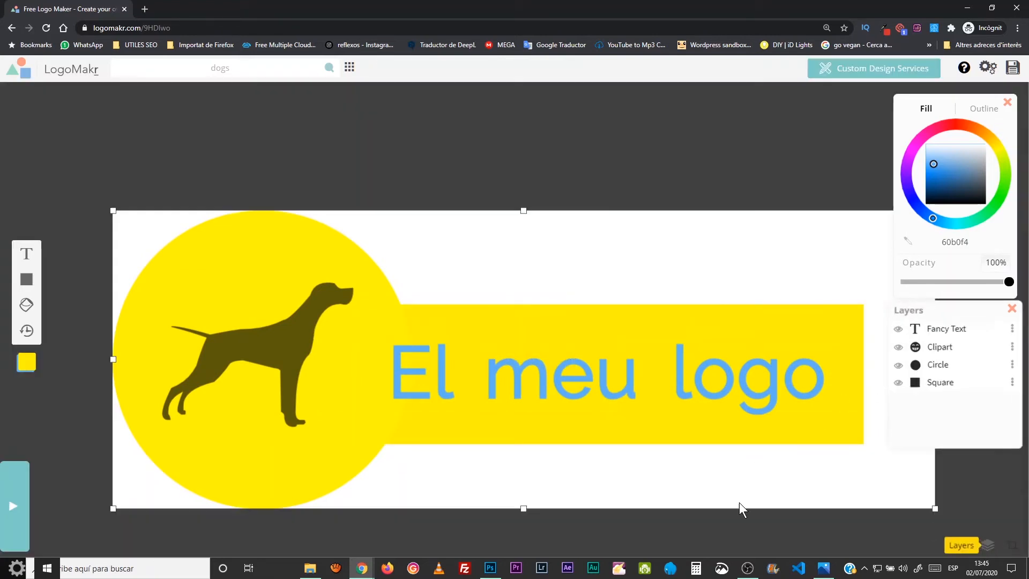
pyautogui.click(1012, 545)
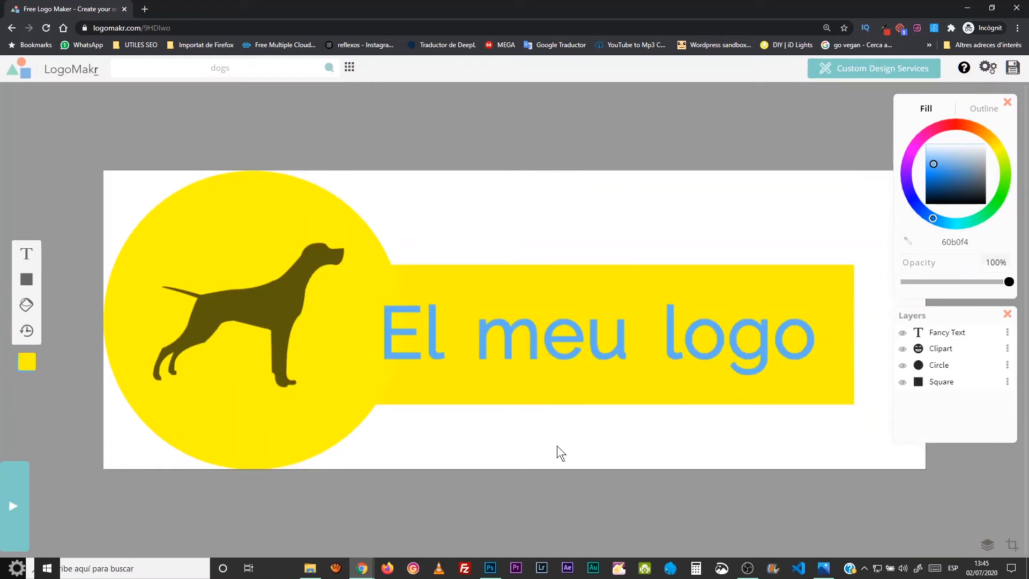
pyautogui.click(824, 568)
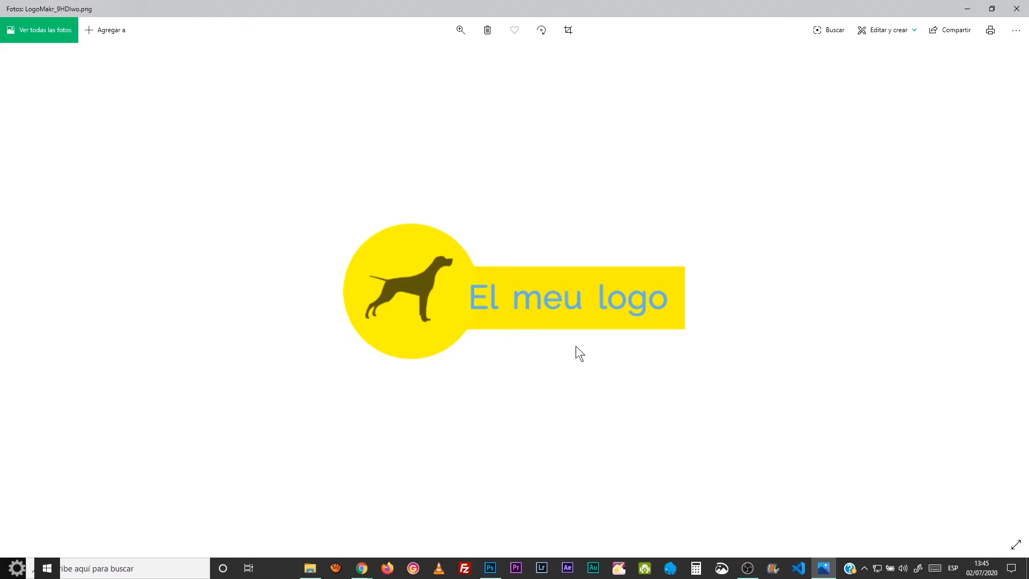
pyautogui.click(879, 30)
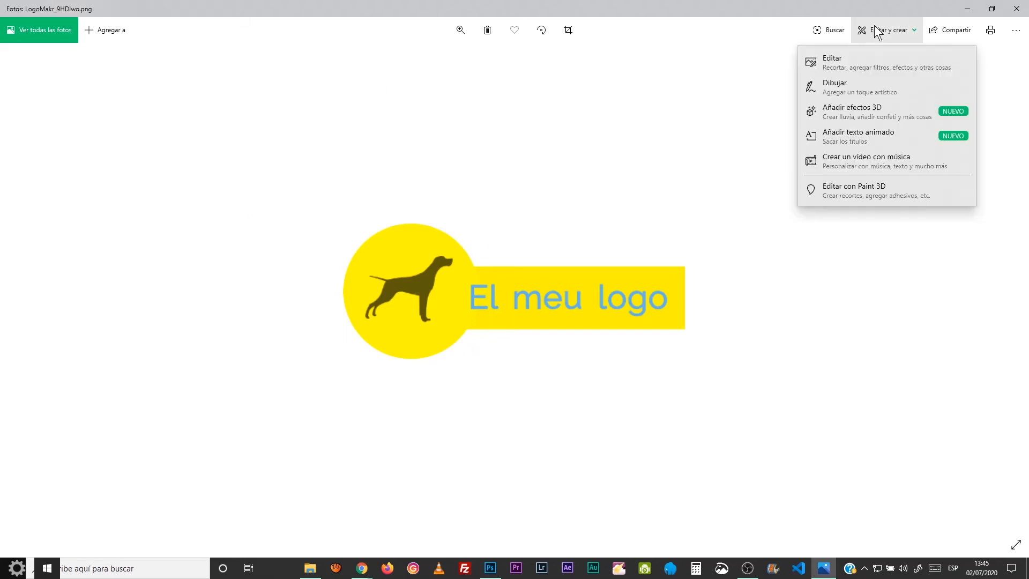
pyautogui.click(831, 63)
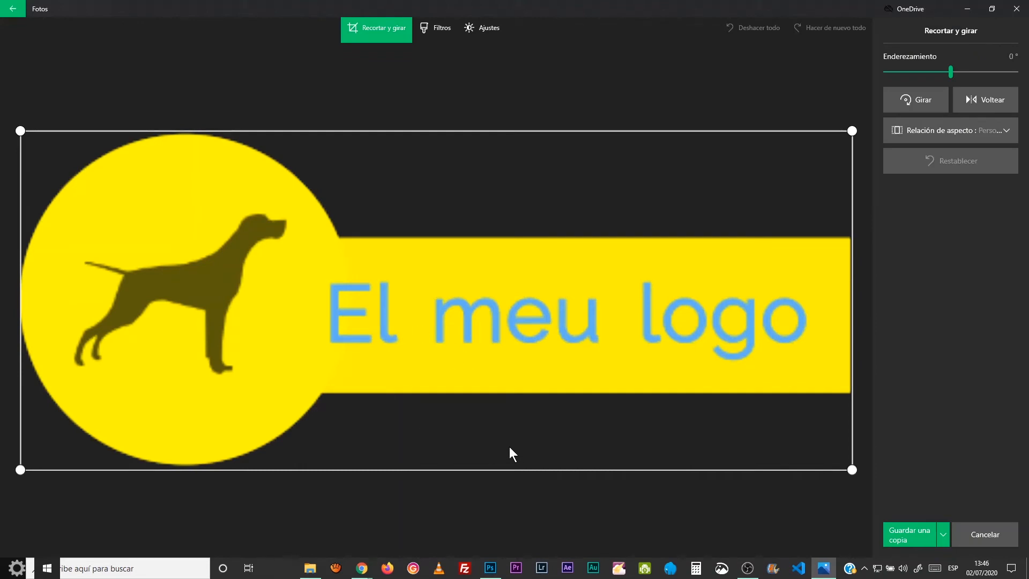
pyautogui.moveTo(20, 470)
pyautogui.mouseDown()
pyautogui.moveTo(163, 384)
pyautogui.moveTo(20, 469)
pyautogui.mouseUp()
pyautogui.click(986, 534)
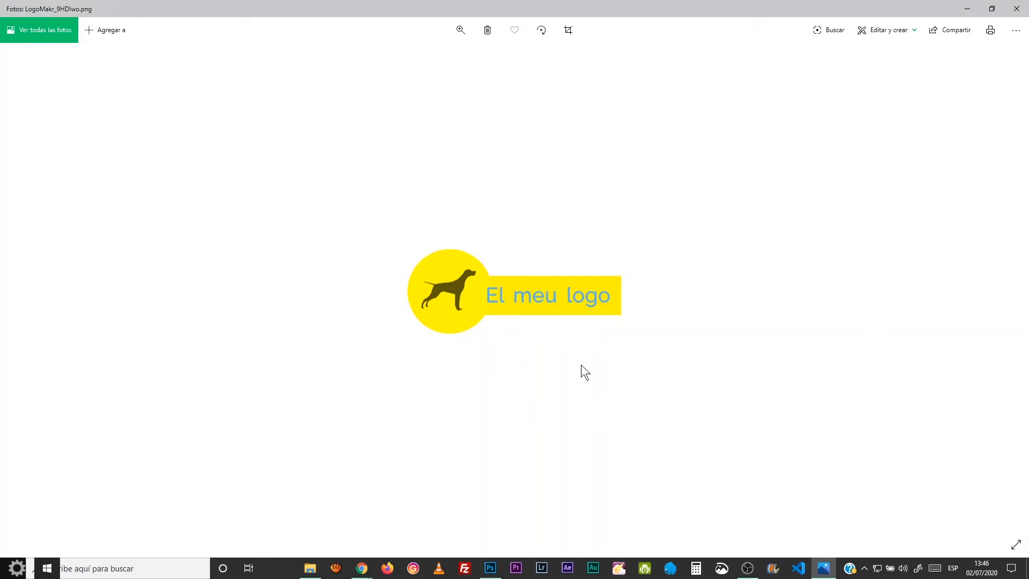
# Switch back to LogoMakr in Chrome and set the "El meu logo" text to the 3D category font Londrina Shadow
pyautogui.click(362, 567)
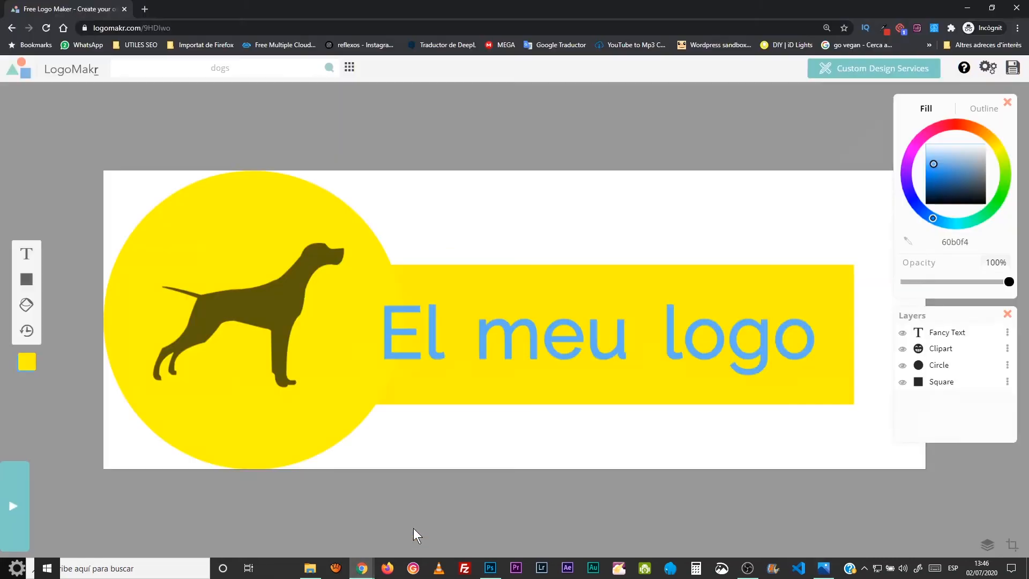
pyautogui.click(462, 342)
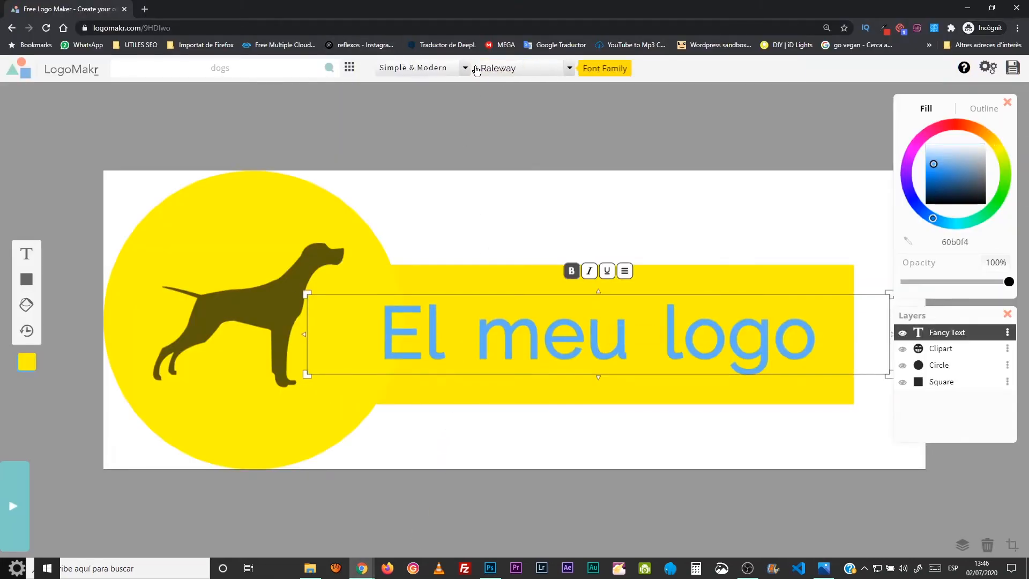
pyautogui.click(448, 68)
pyautogui.click(411, 97)
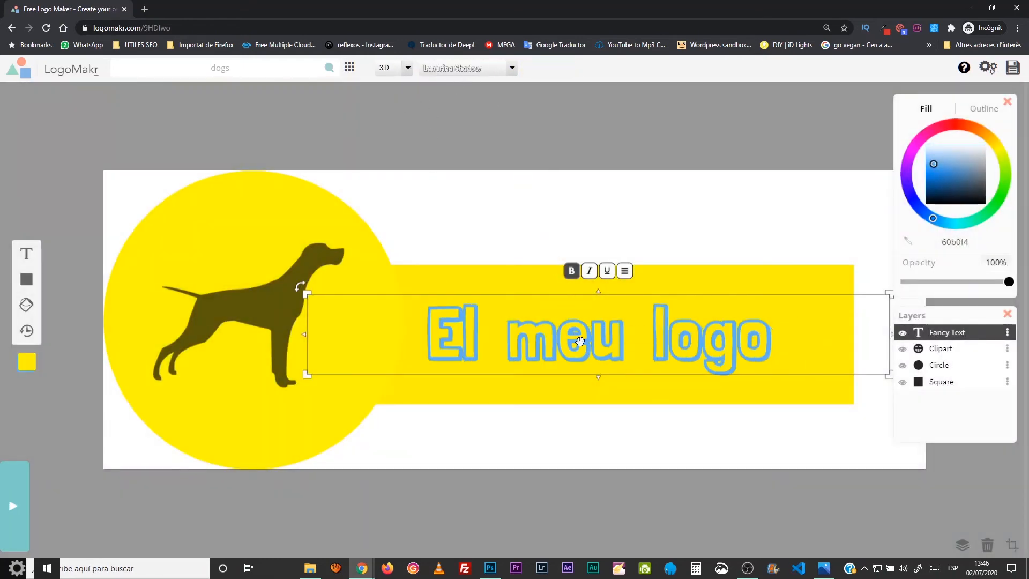
pyautogui.click(512, 68)
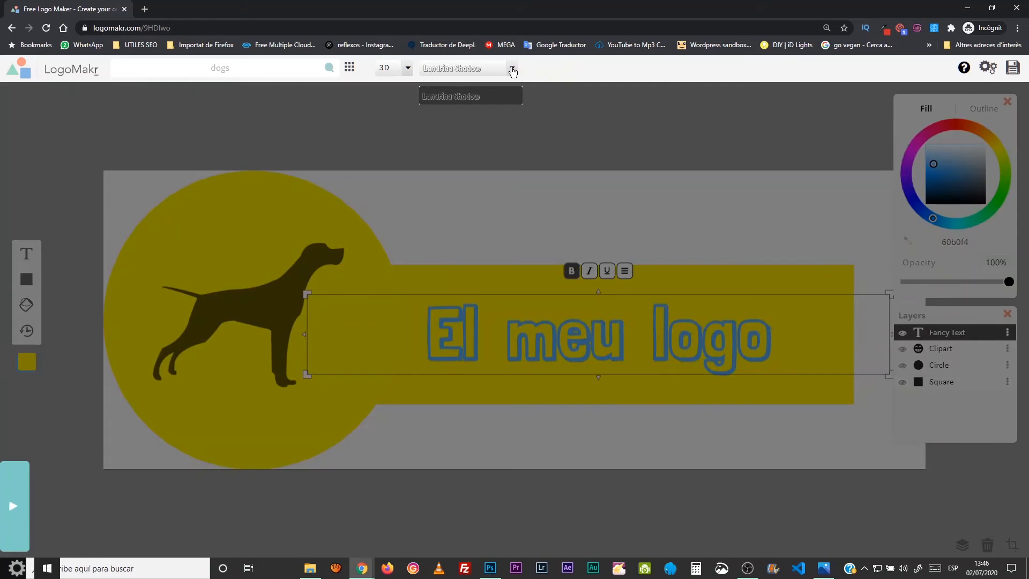
pyautogui.click(506, 74)
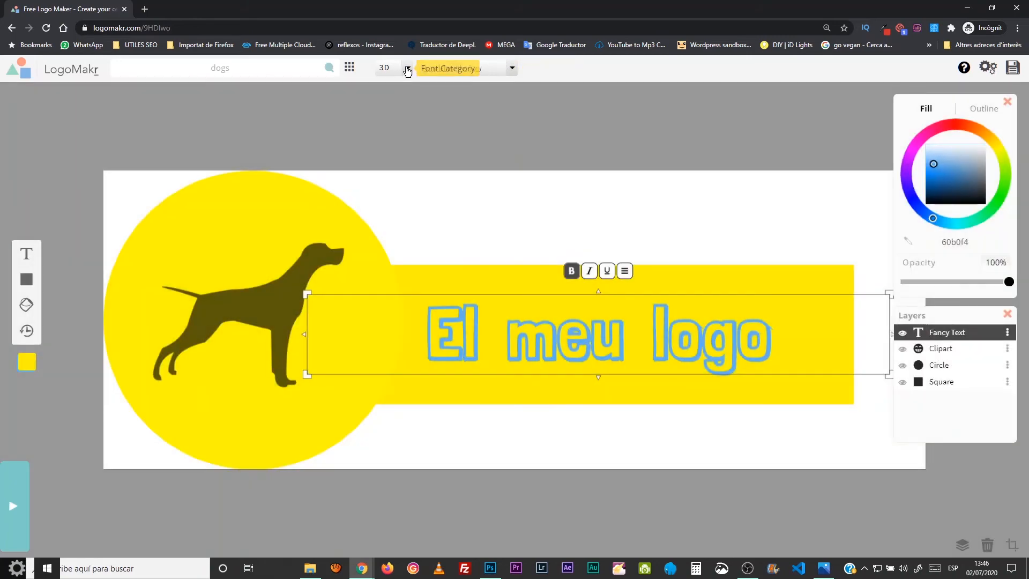
# Set the "El meu logo" text to the Lobster font from the Decorative category
pyautogui.click(406, 69)
pyautogui.click(399, 114)
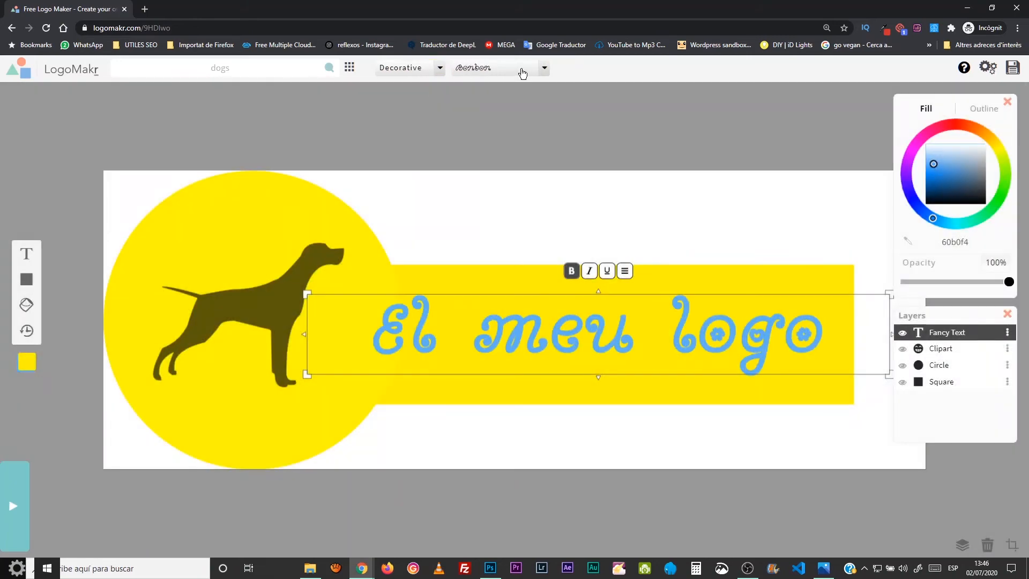
pyautogui.click(543, 71)
pyautogui.scroll(-2, 489, 181)
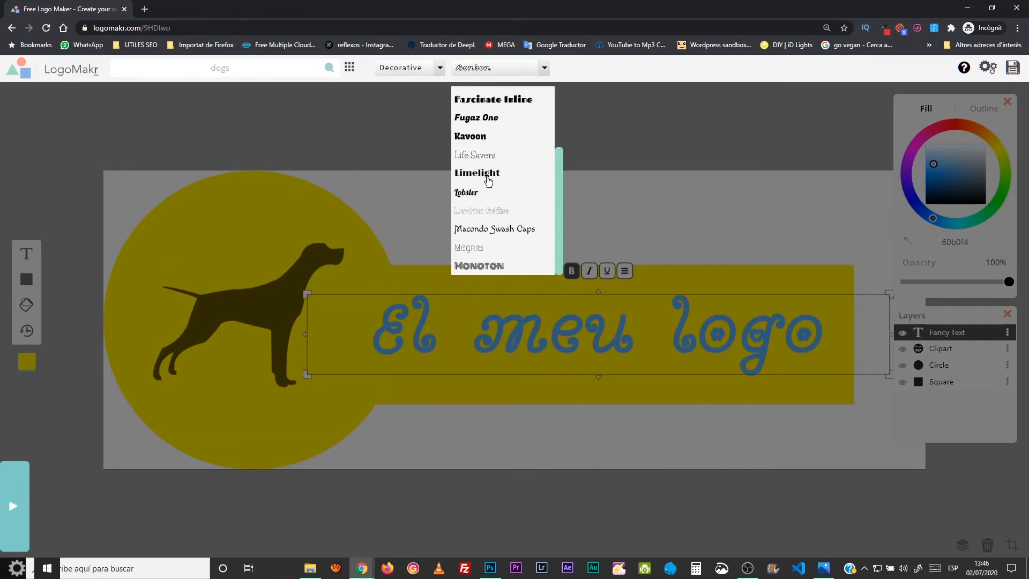
pyautogui.click(472, 199)
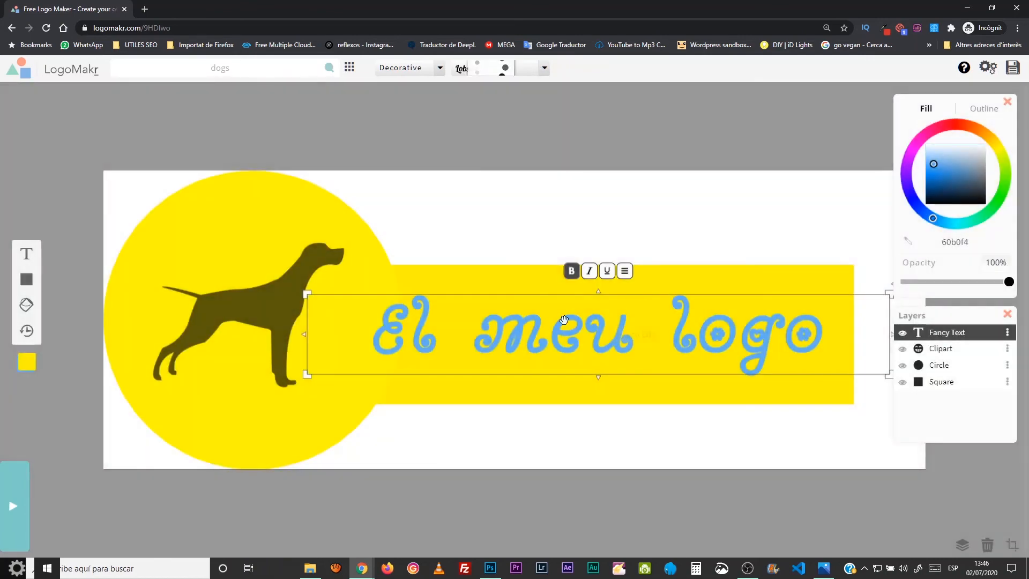
# Try the Pixel & Monospace font category on the text and switch it to the Handwriting category
pyautogui.click(439, 67)
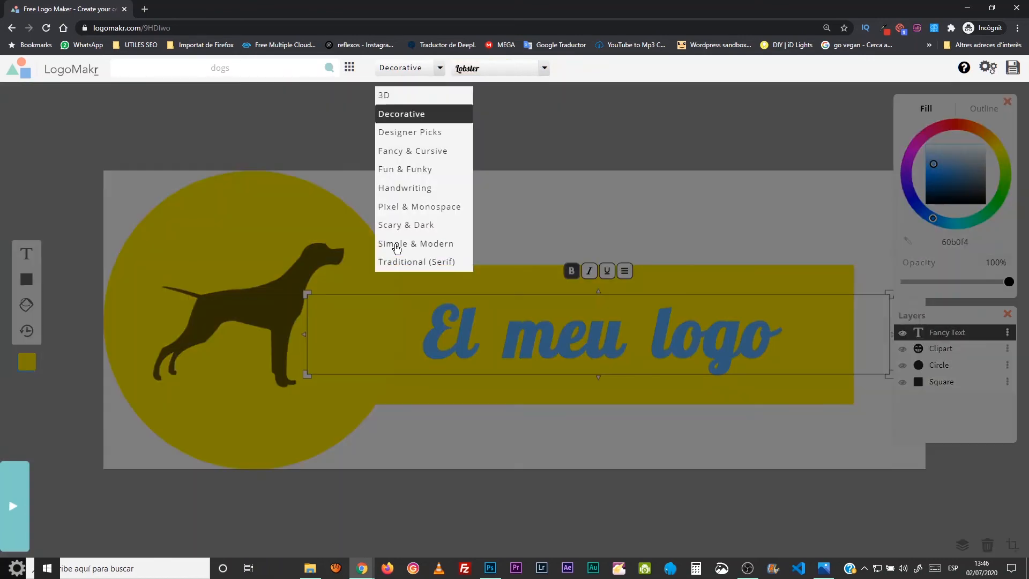
pyautogui.click(421, 206)
pyautogui.click(573, 67)
pyautogui.click(448, 75)
pyautogui.click(412, 188)
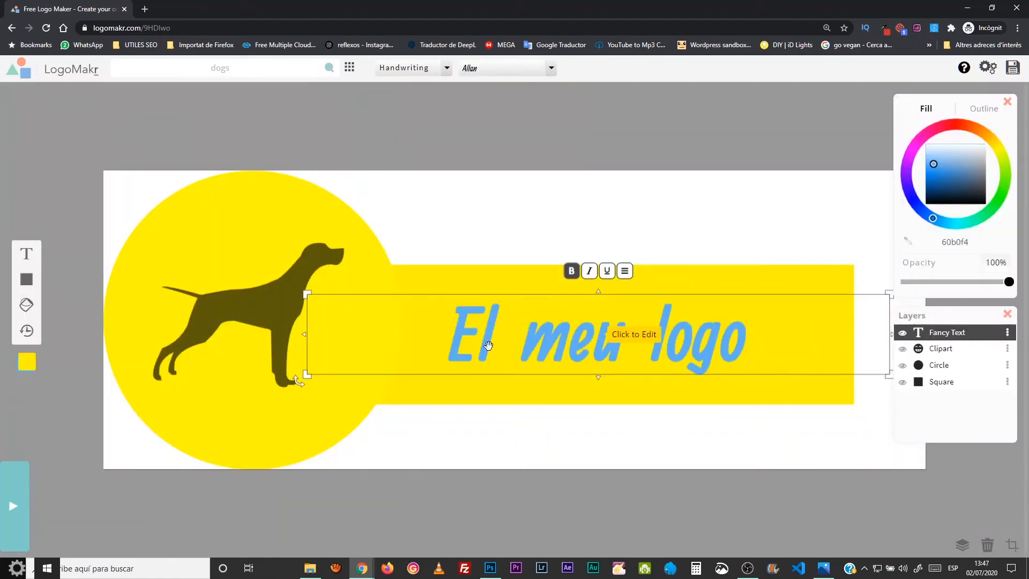
# Try several Handwriting fonts, including Devonshire, on the "El meu logo" text and apply Delius Swash Caps
pyautogui.click(536, 70)
pyautogui.click(520, 169)
pyautogui.click(536, 70)
pyautogui.click(520, 214)
pyautogui.click(606, 445)
pyautogui.click(572, 329)
pyautogui.click(536, 69)
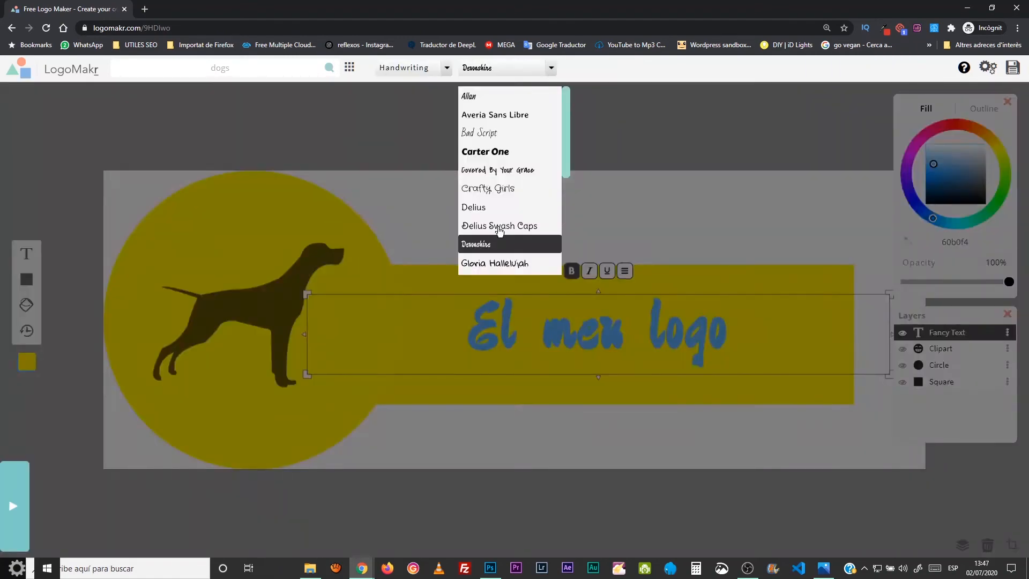
pyautogui.click(499, 227)
pyautogui.click(705, 260)
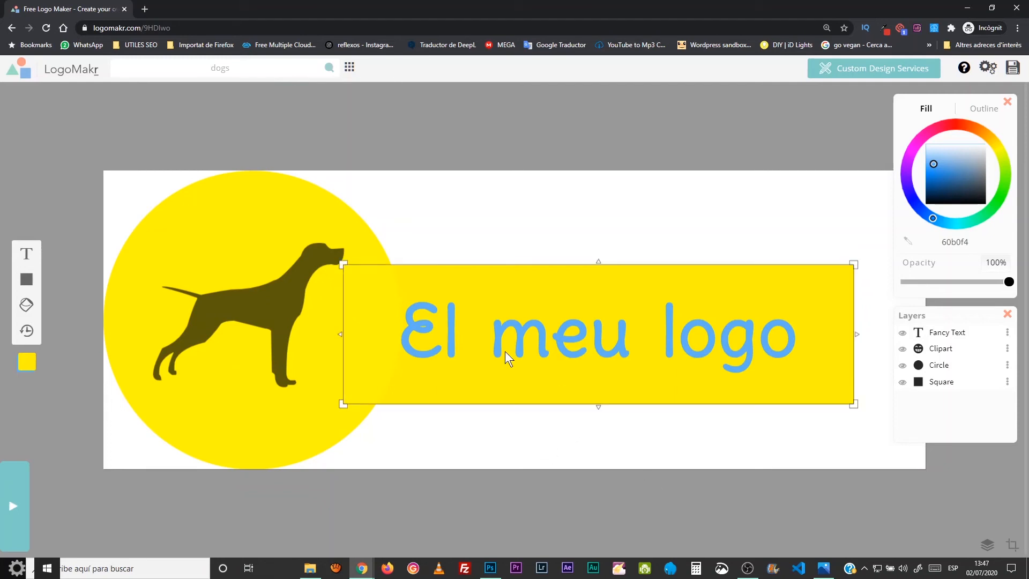
pyautogui.click(471, 340)
pyautogui.click(291, 303)
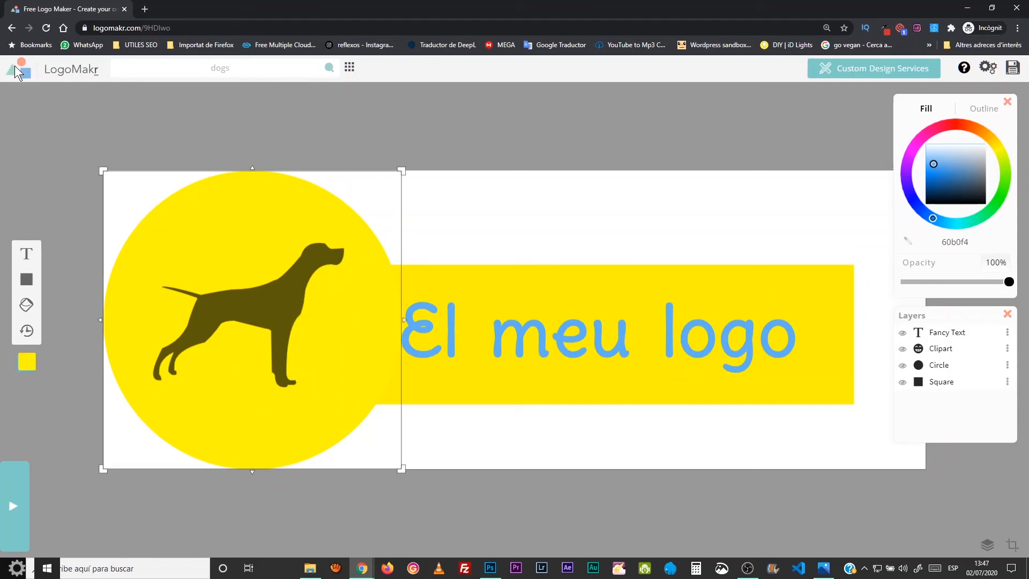
# Load the logomakr.com start page for a blank canvas, dismiss the intro video and show the tutorial video strip
pyautogui.moveTo(142, 28); pyautogui.dragTo(225, 50)
pyautogui.press('BackSpace')
pyautogui.press('Return')
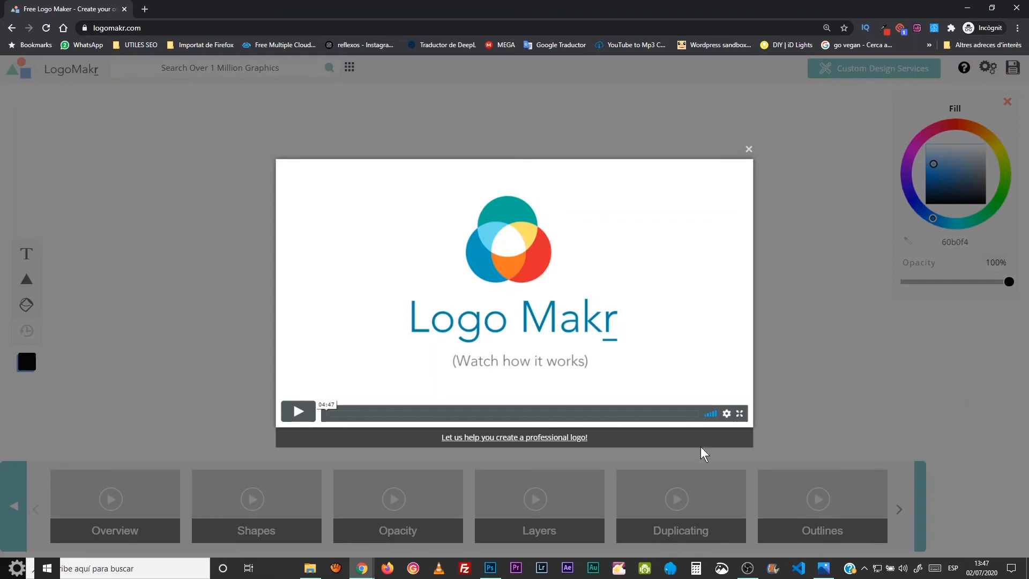
pyautogui.click(6, 504)
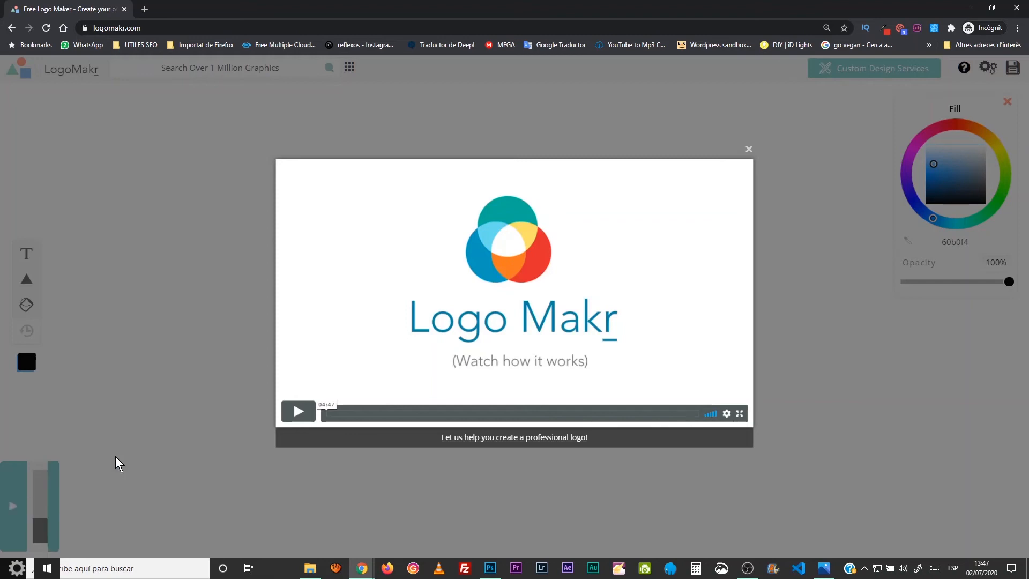
pyautogui.click(749, 150)
pyautogui.click(12, 505)
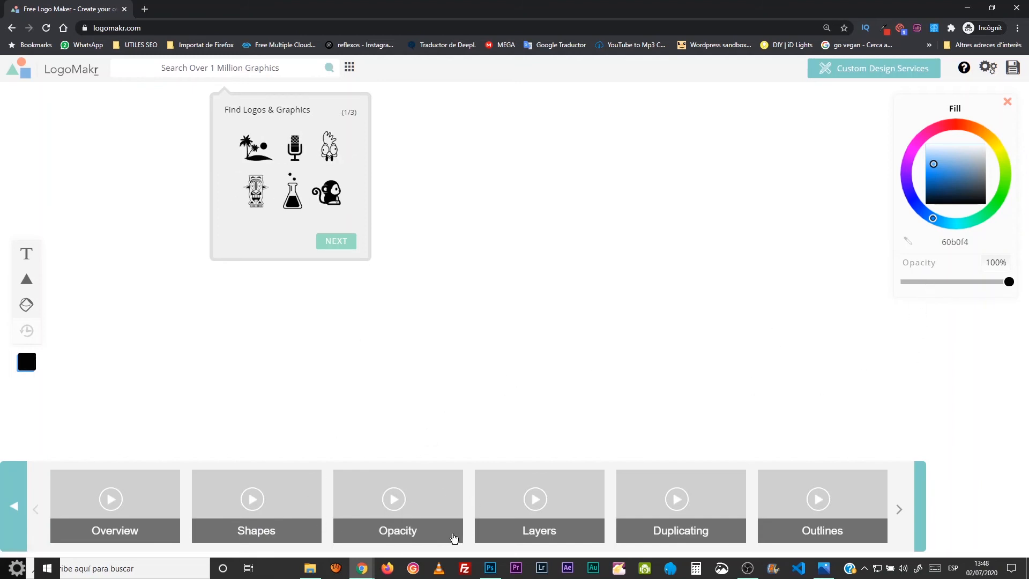
# Add two blue squares and arrange them side by side so that the second partly overlaps the first
pyautogui.click(27, 281)
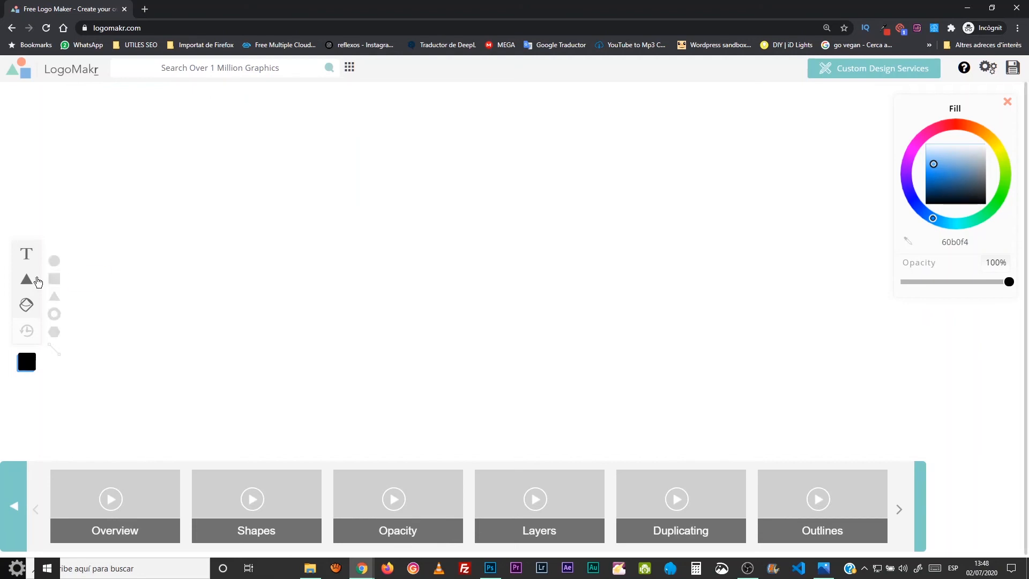
pyautogui.click(54, 278)
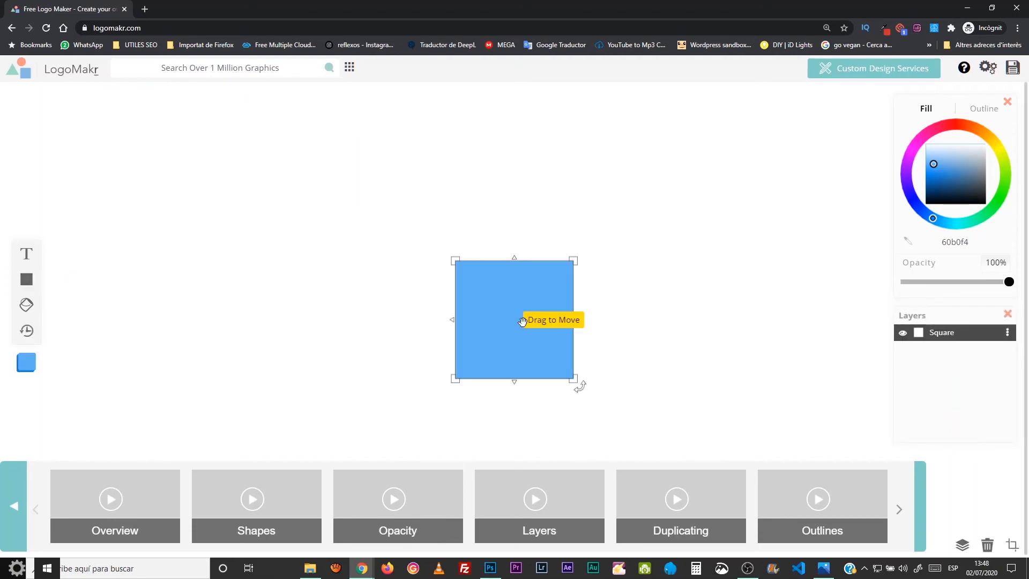
pyautogui.moveTo(522, 321); pyautogui.dragTo(390, 321)
pyautogui.click(24, 282)
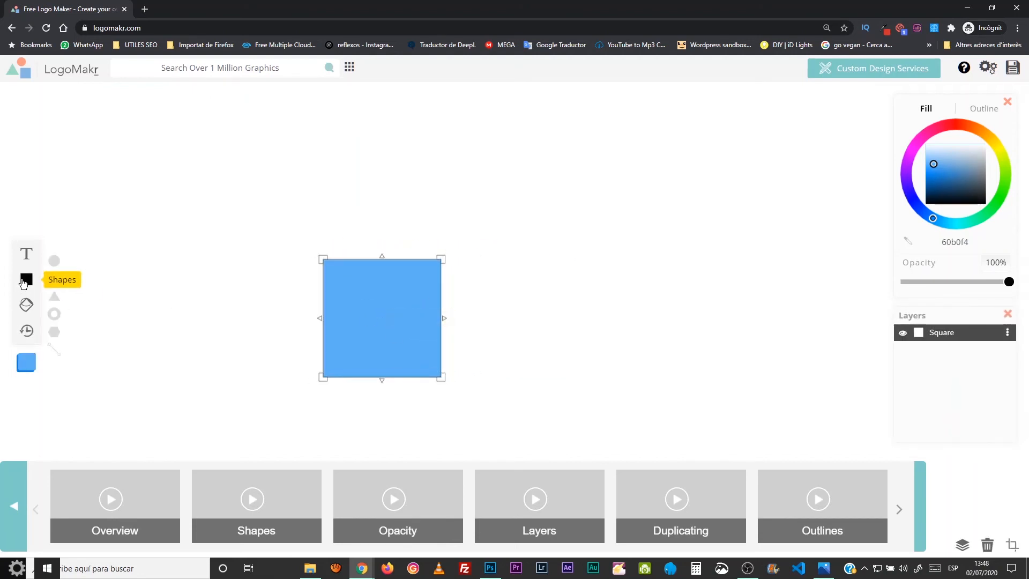
pyautogui.click(54, 279)
pyautogui.moveTo(494, 319); pyautogui.dragTo(429, 323)
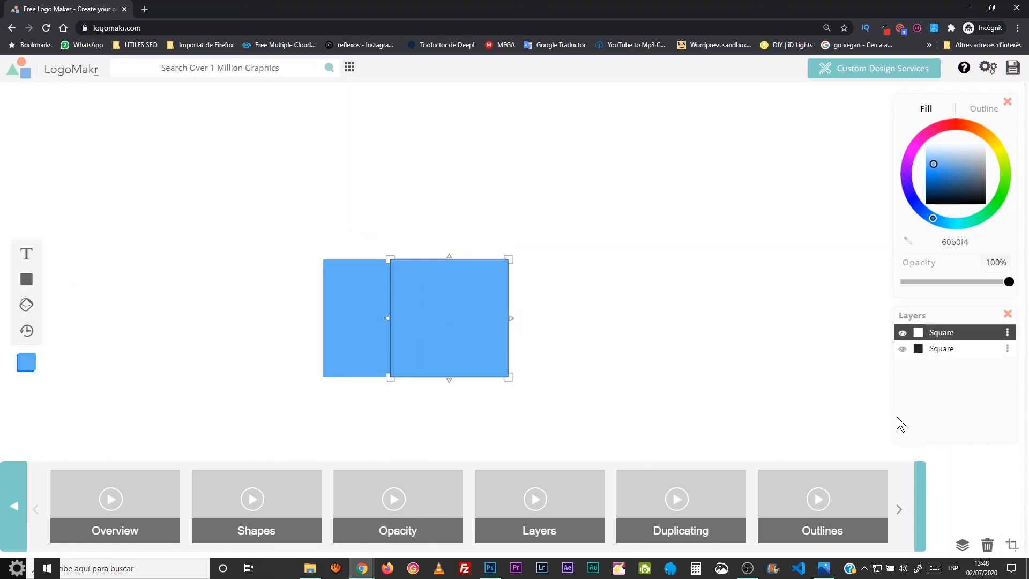
# Recolour the rear square pink (ff006b) and reduce the overlapping blue square's opacity to 73%
pyautogui.click(346, 331)
pyautogui.click(936, 130)
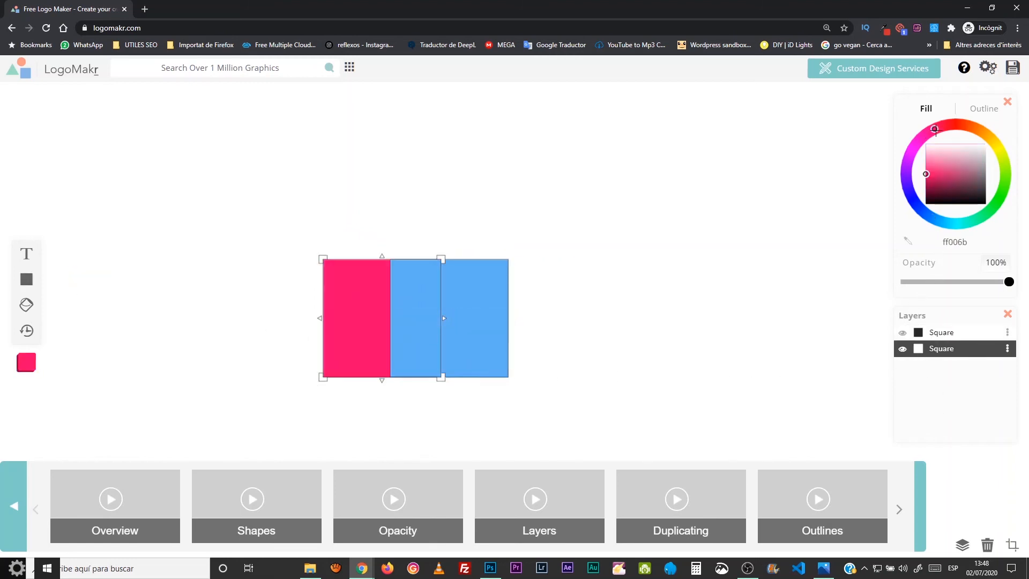
pyautogui.click(485, 329)
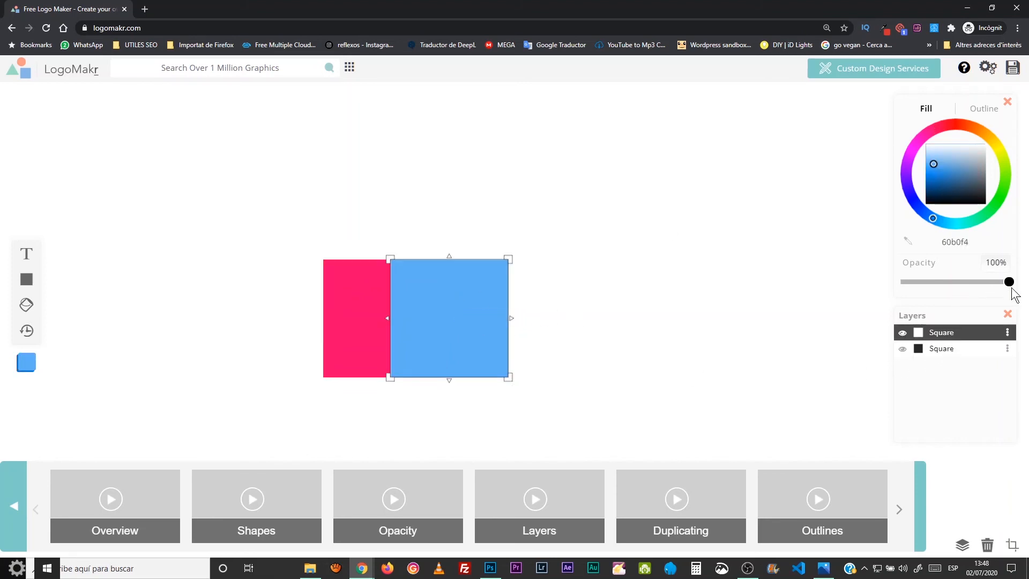
pyautogui.moveTo(1010, 285); pyautogui.dragTo(987, 285)
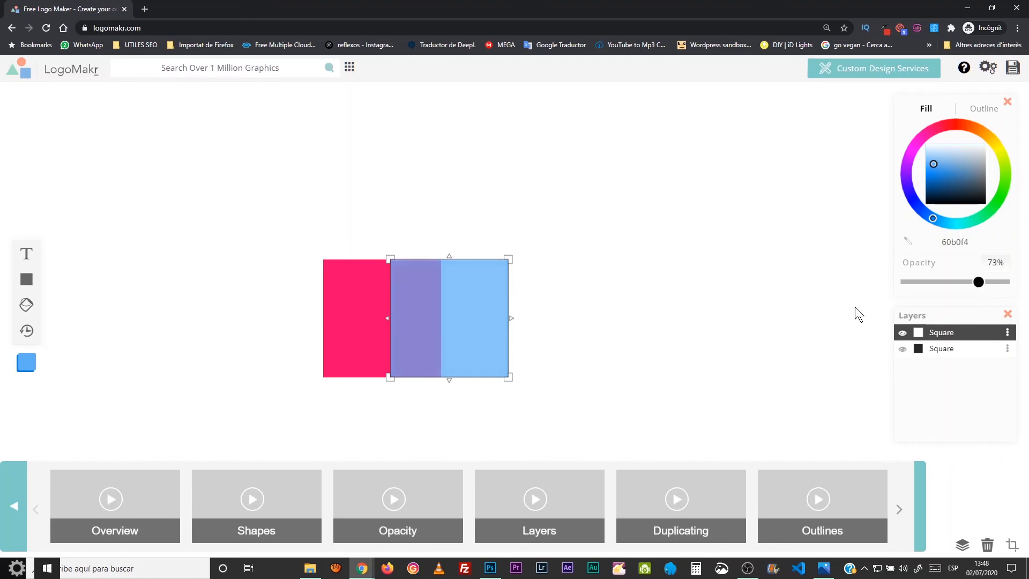
# Reselect the overlapping blue square and lower its opacity to 25%
pyautogui.click(530, 351)
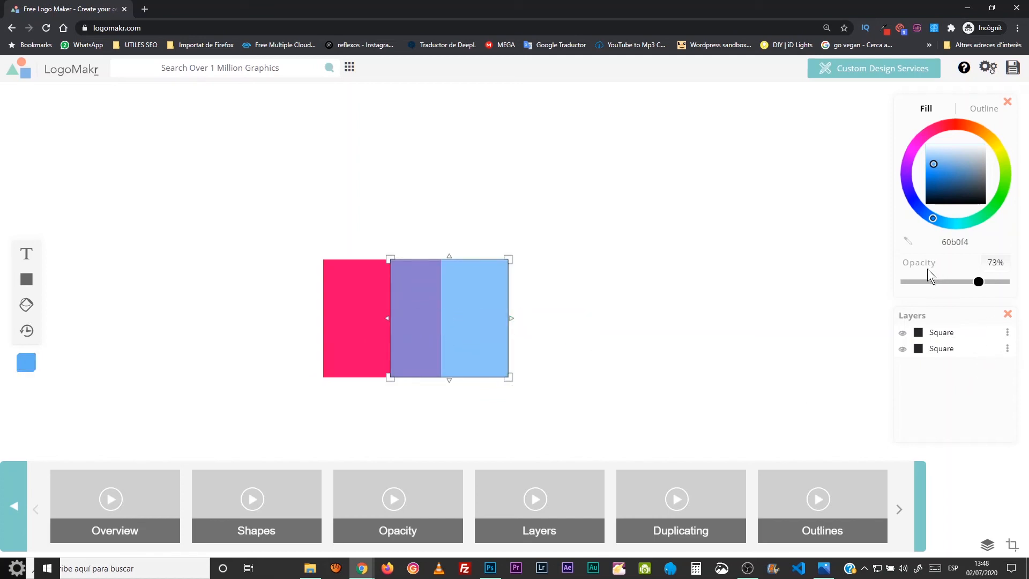
pyautogui.moveTo(977, 283); pyautogui.dragTo(891, 288)
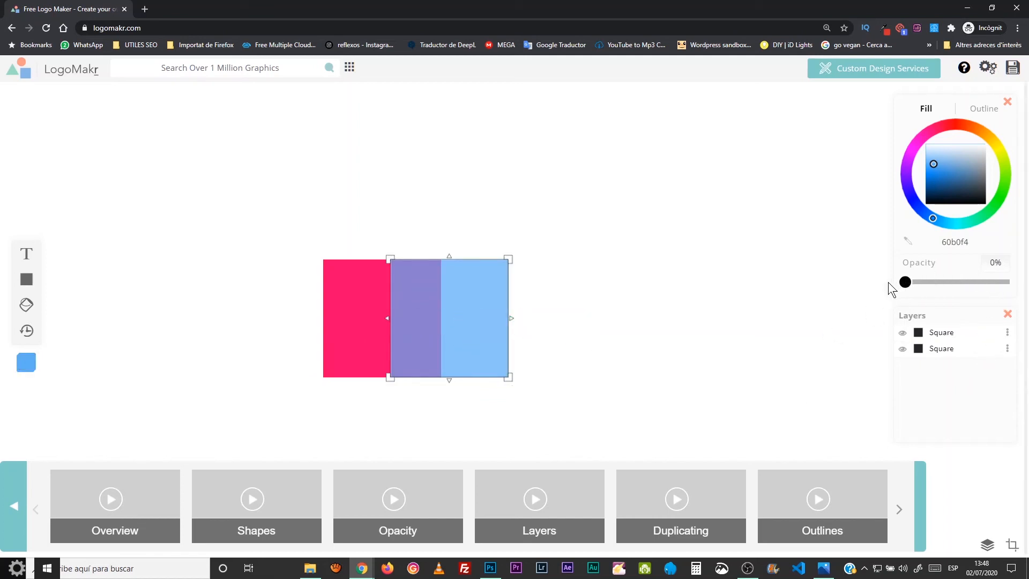
pyautogui.click(509, 380)
pyautogui.moveTo(978, 283); pyautogui.dragTo(927, 300)
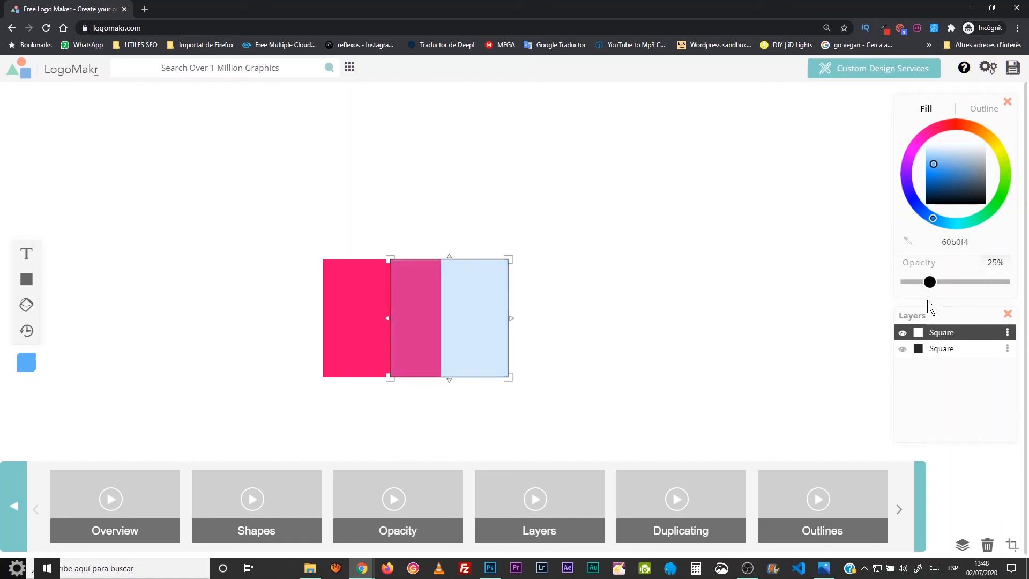
# Collapse the tutorial video strip and delete the semi-transparent blue square
pyautogui.click(458, 306)
pyautogui.click(901, 513)
pyautogui.click(468, 317)
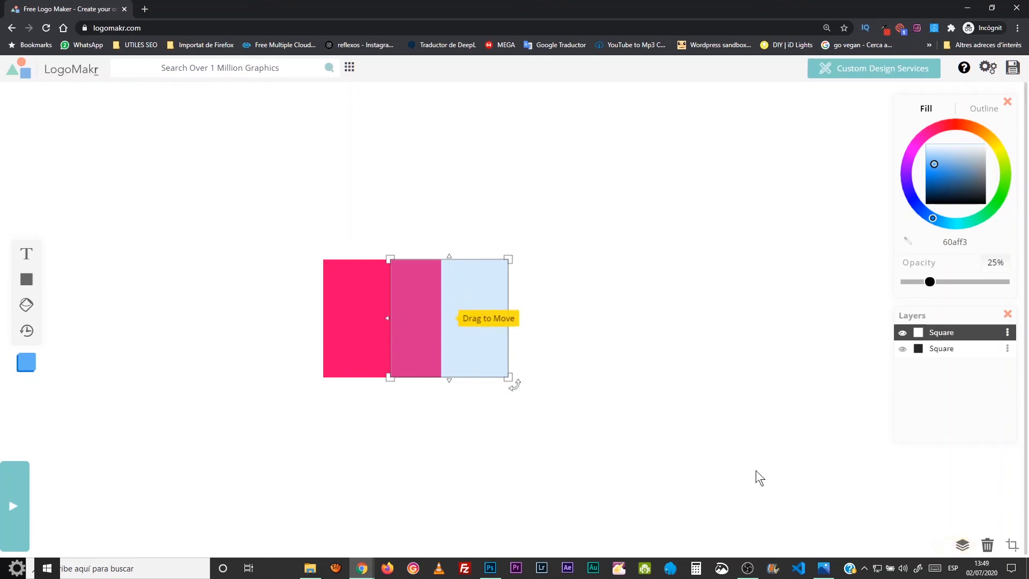
pyautogui.click(987, 545)
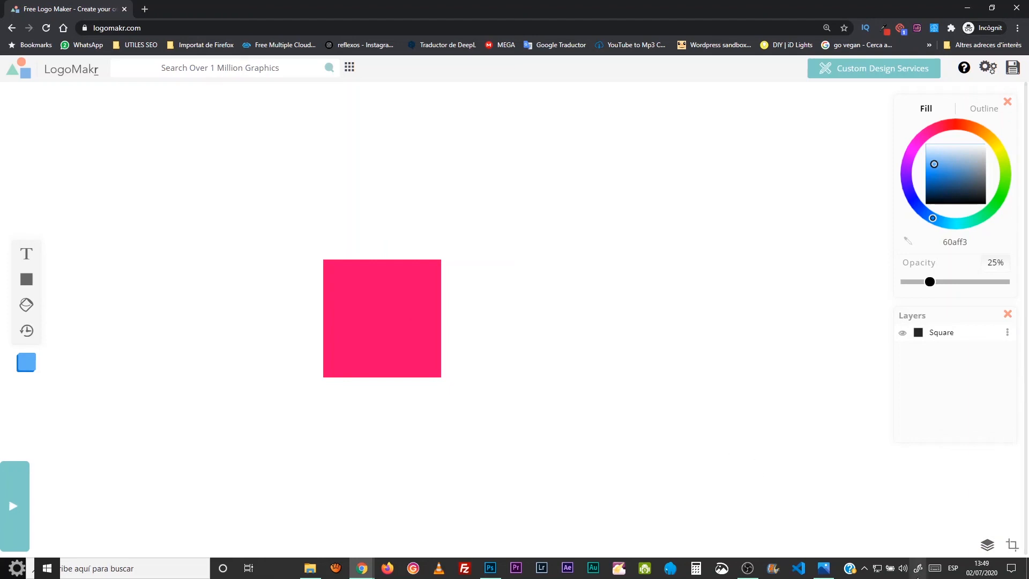
# Hide the fill colour and layer settings, and reselect the pink square to bring the colour settings back
pyautogui.click(395, 338)
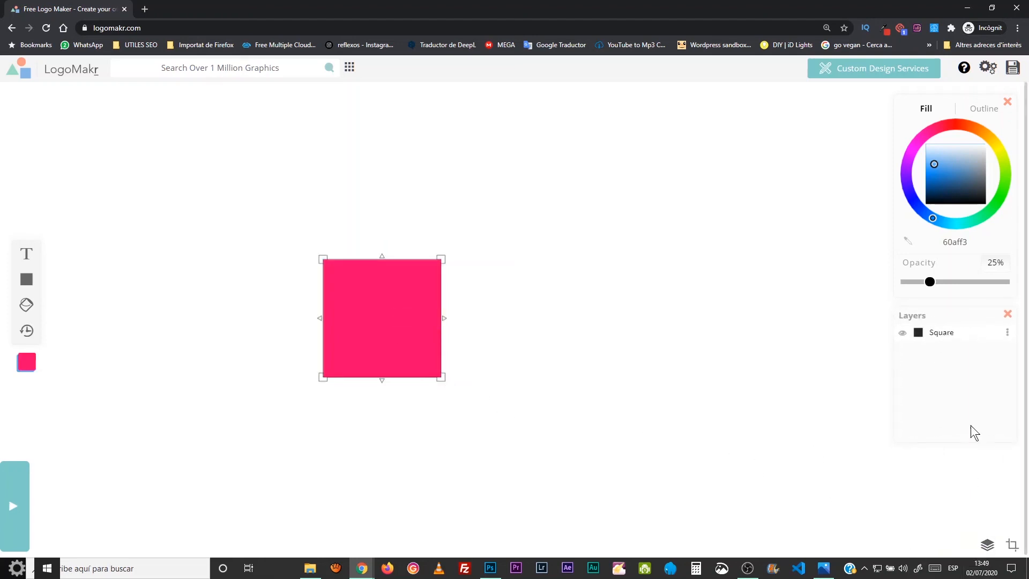
pyautogui.click(1008, 102)
pyautogui.click(1008, 314)
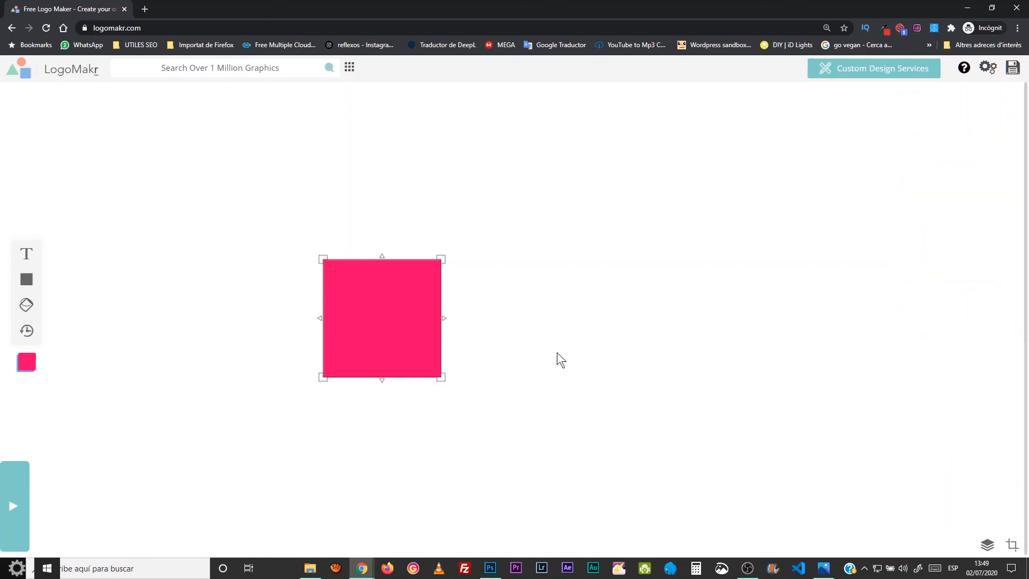
pyautogui.click(358, 292)
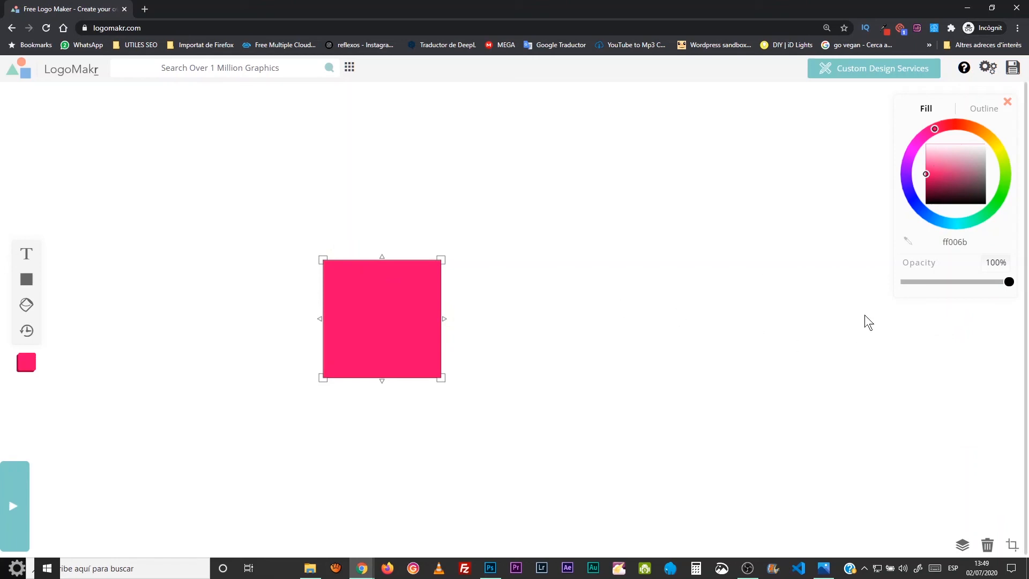
# Open the graphics library, run a search without a keyword, and examine the range of icons from interface symbols to devices, characters and weather
pyautogui.click(349, 67)
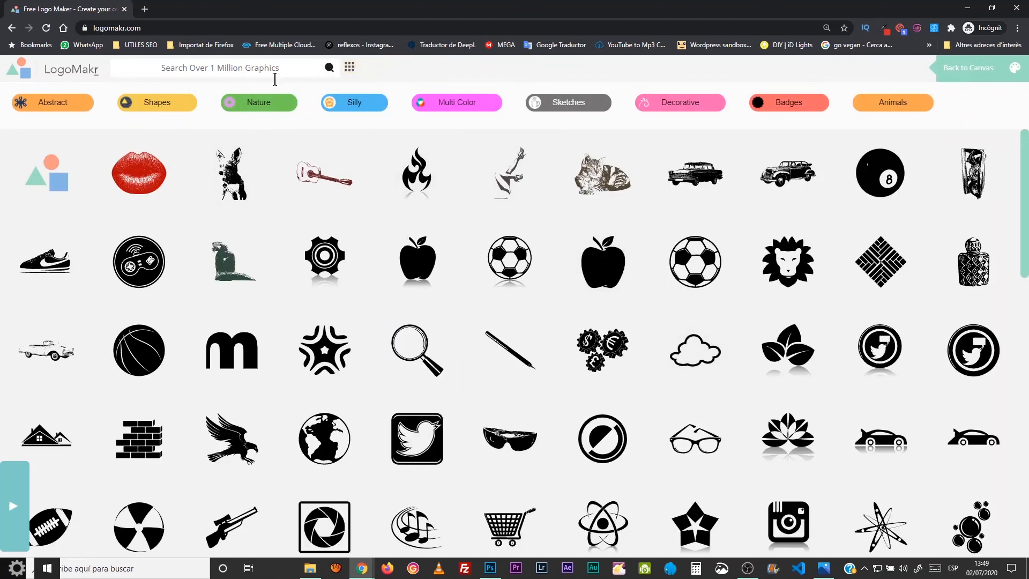
pyautogui.click(328, 68)
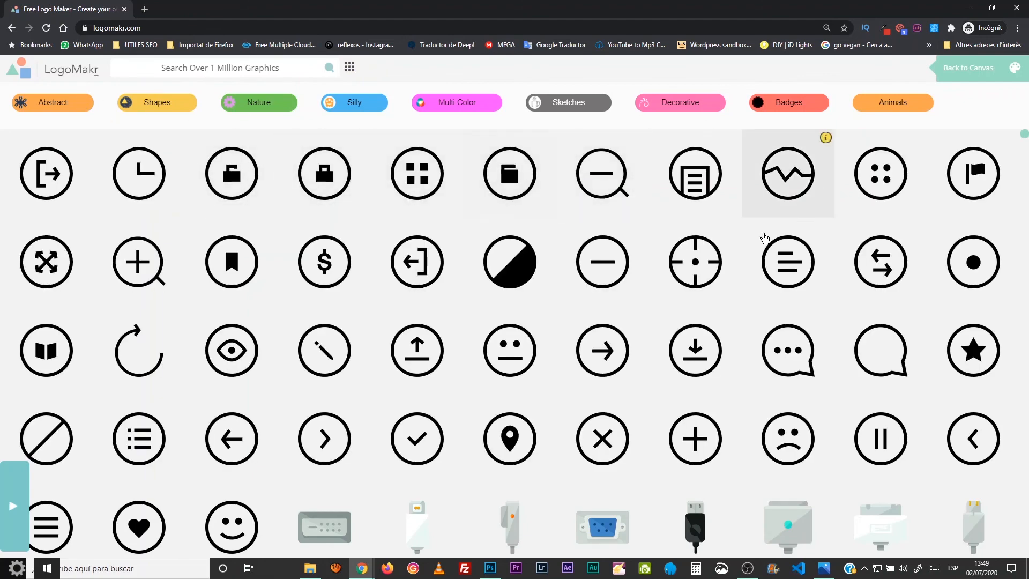
pyautogui.scroll(-4, 589, 268)
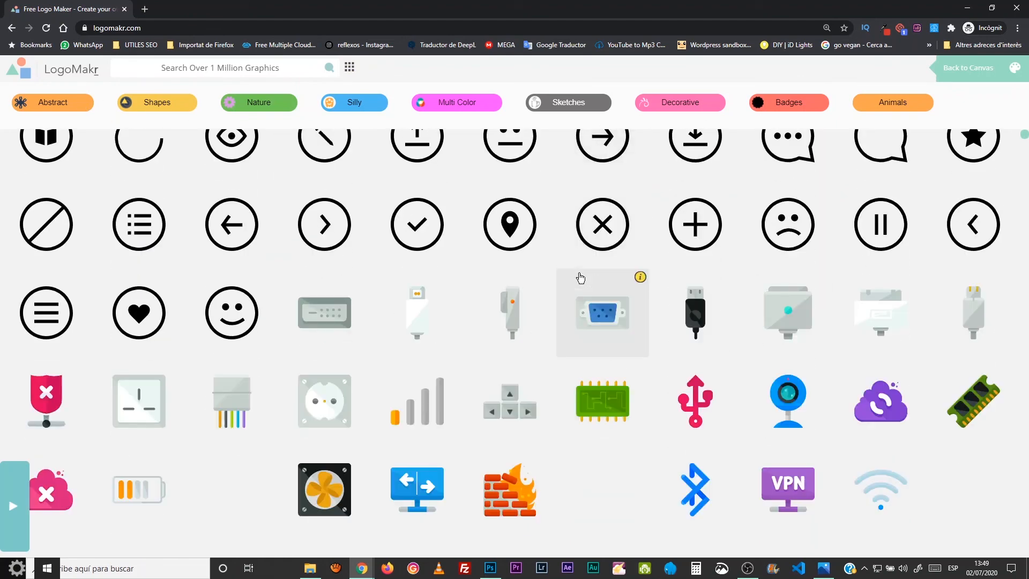
pyautogui.scroll(4, 580, 278)
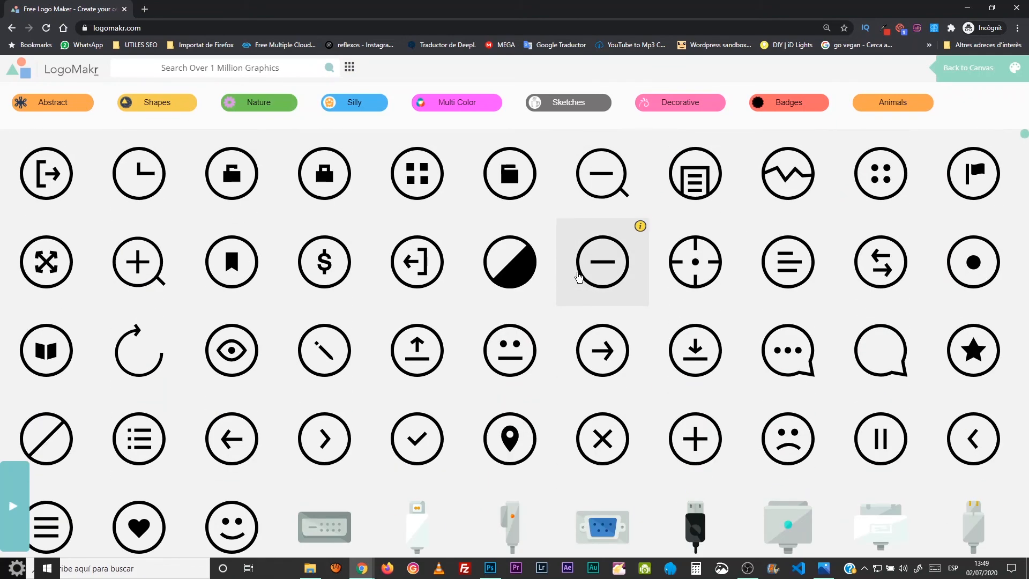
pyautogui.scroll(-10, 579, 278)
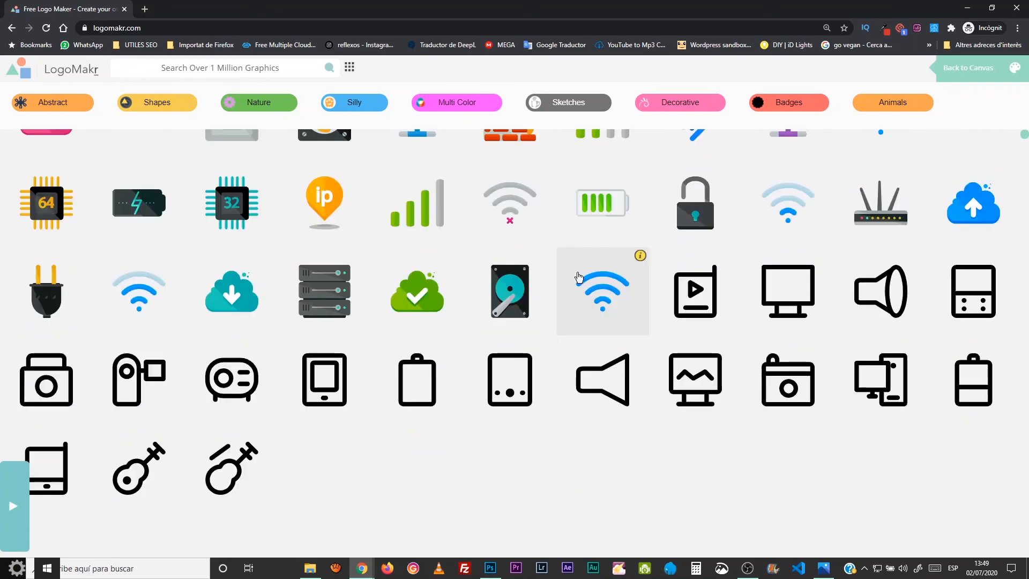
pyautogui.scroll(-3, 465, 292)
pyautogui.scroll(8, 465, 293)
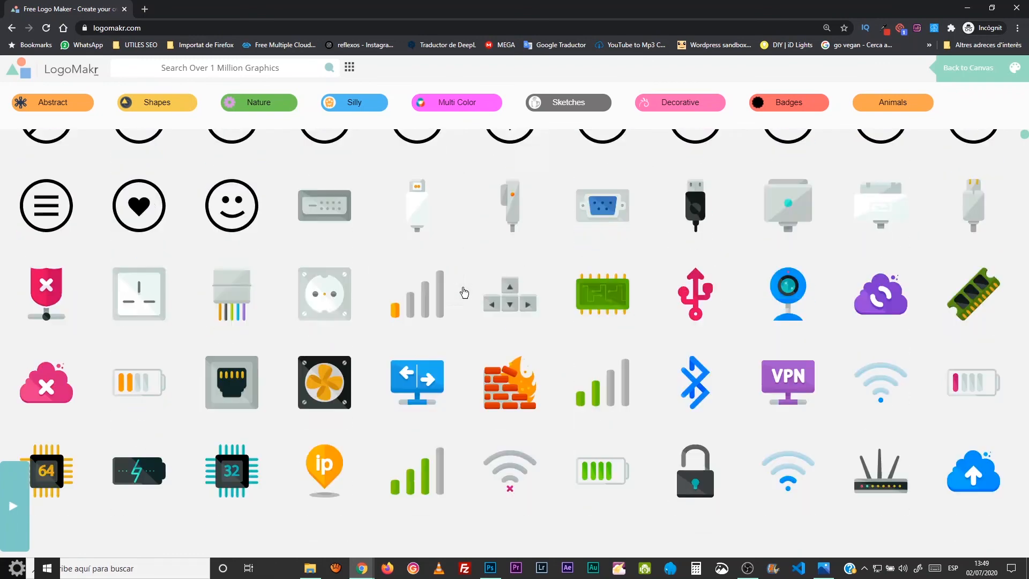
pyautogui.scroll(6, 464, 292)
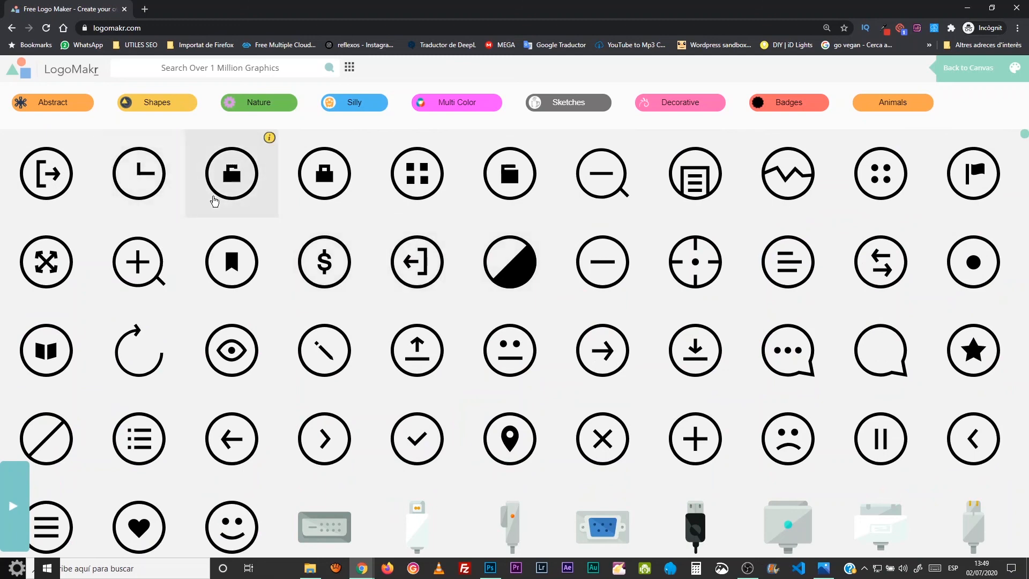
pyautogui.scroll(-8, 363, 176)
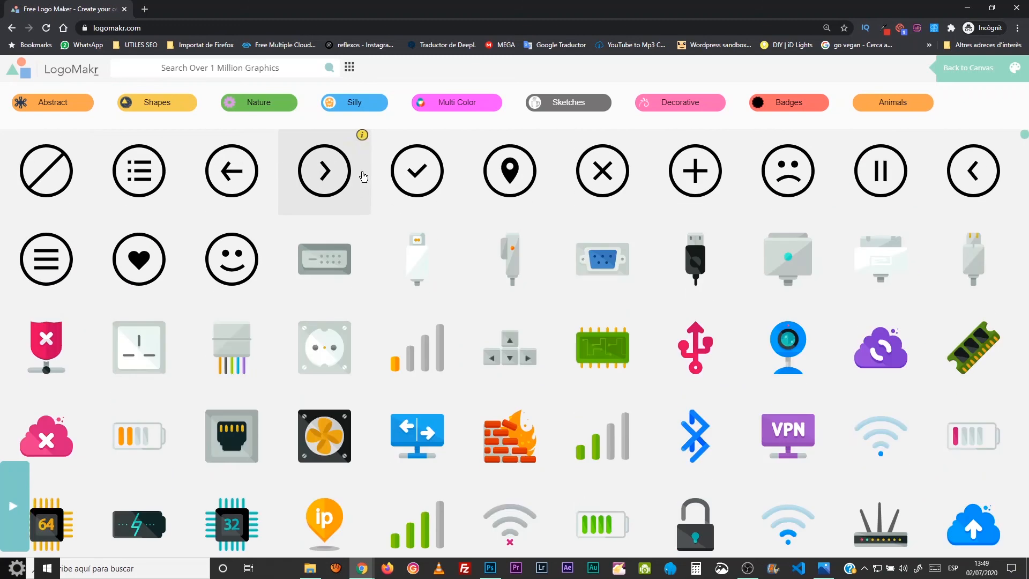
pyautogui.scroll(-3, 363, 176)
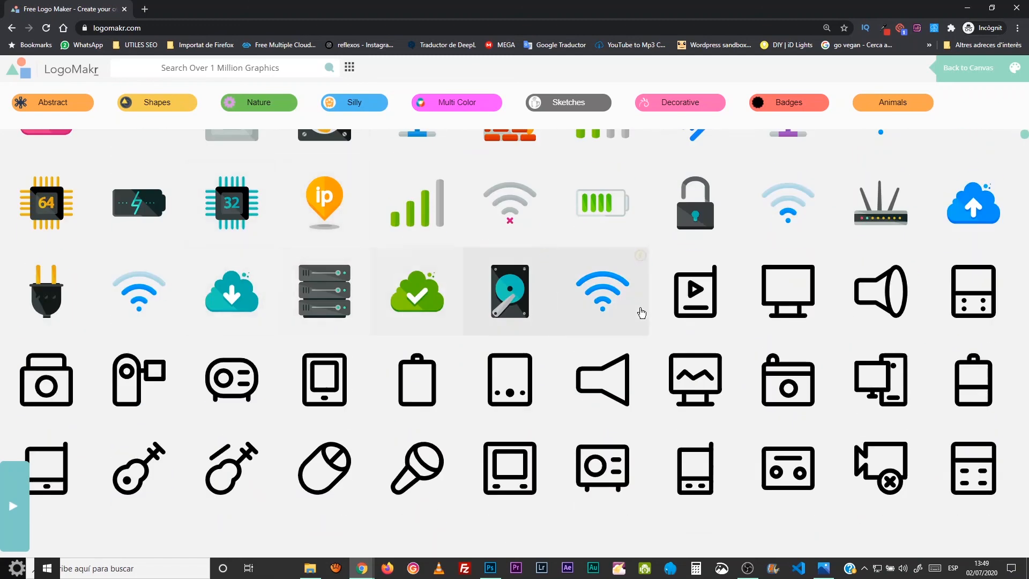
pyautogui.scroll(-7, 562, 264)
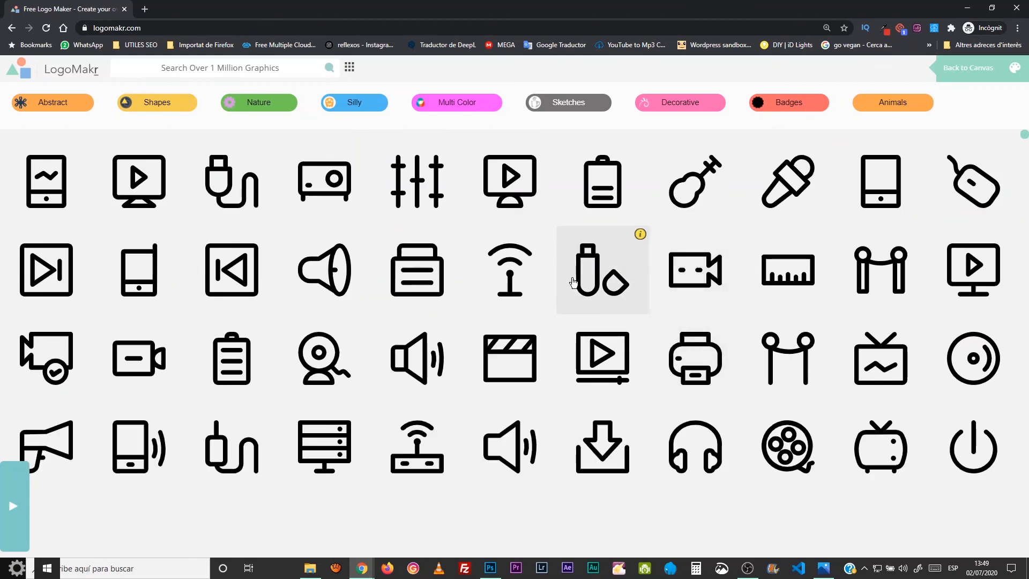
pyautogui.scroll(-5, 572, 278)
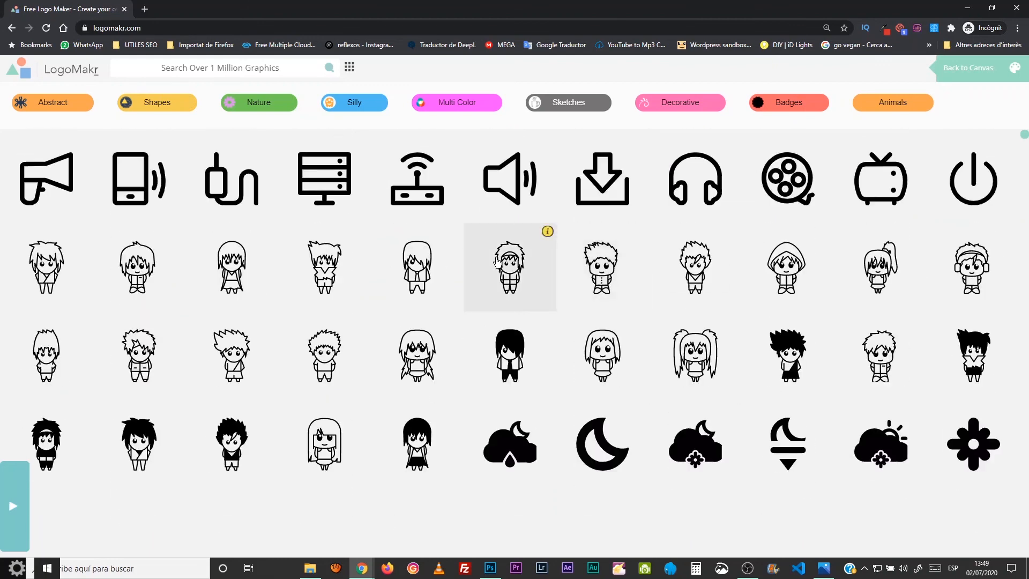
pyautogui.scroll(-9, 445, 324)
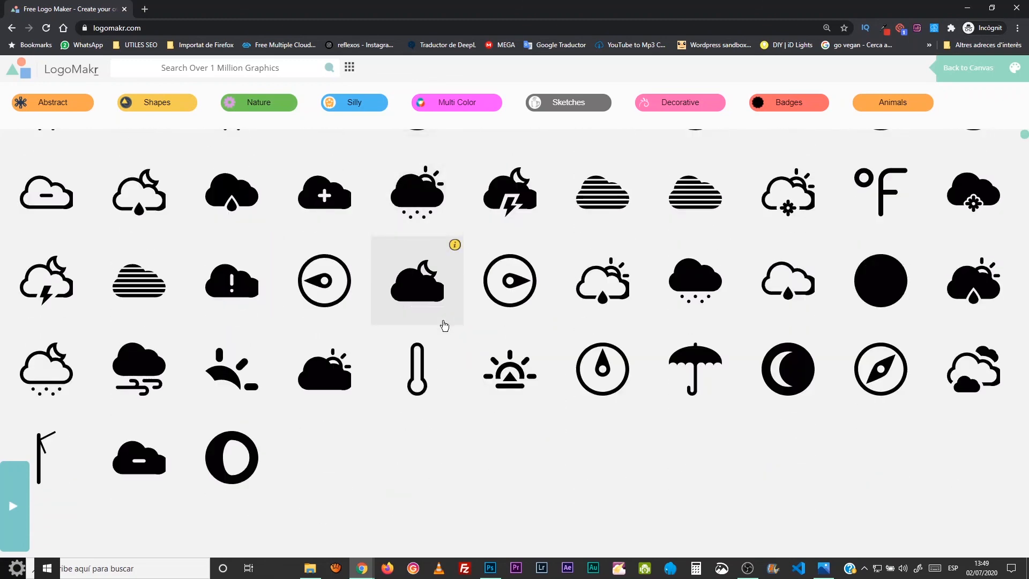
pyautogui.scroll(-4, 445, 324)
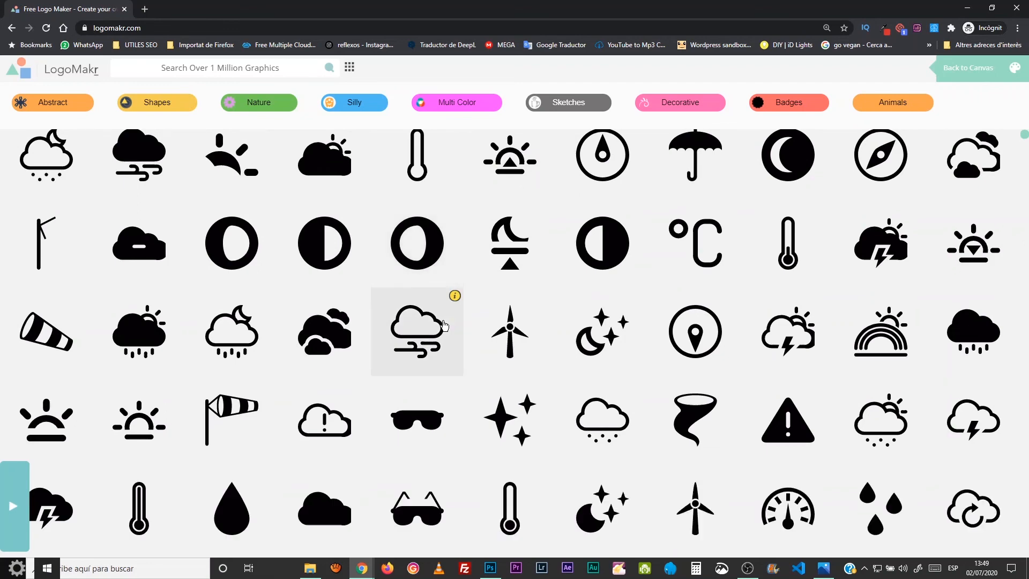
pyautogui.scroll(-2, 444, 324)
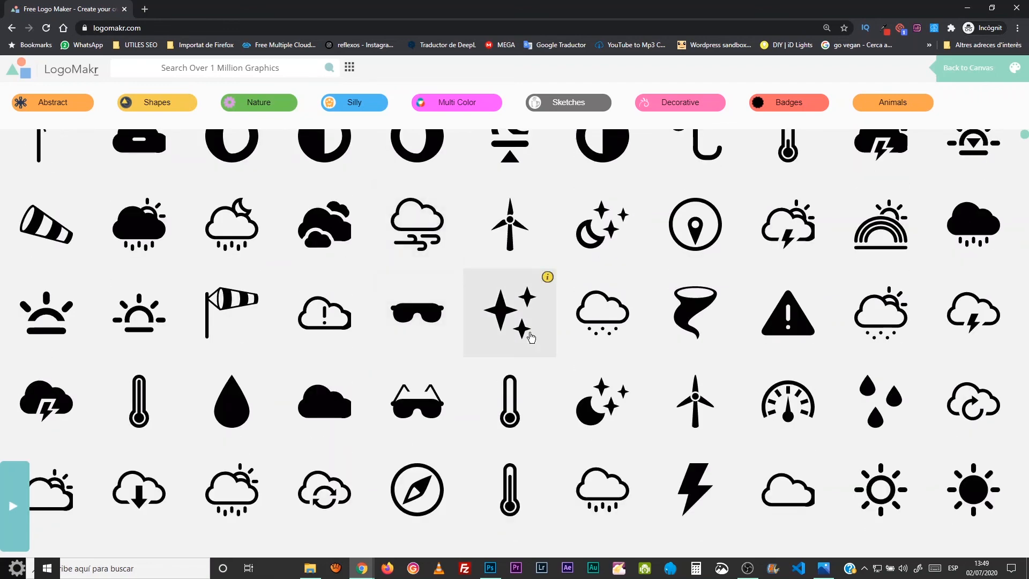
pyautogui.scroll(-2, 530, 336)
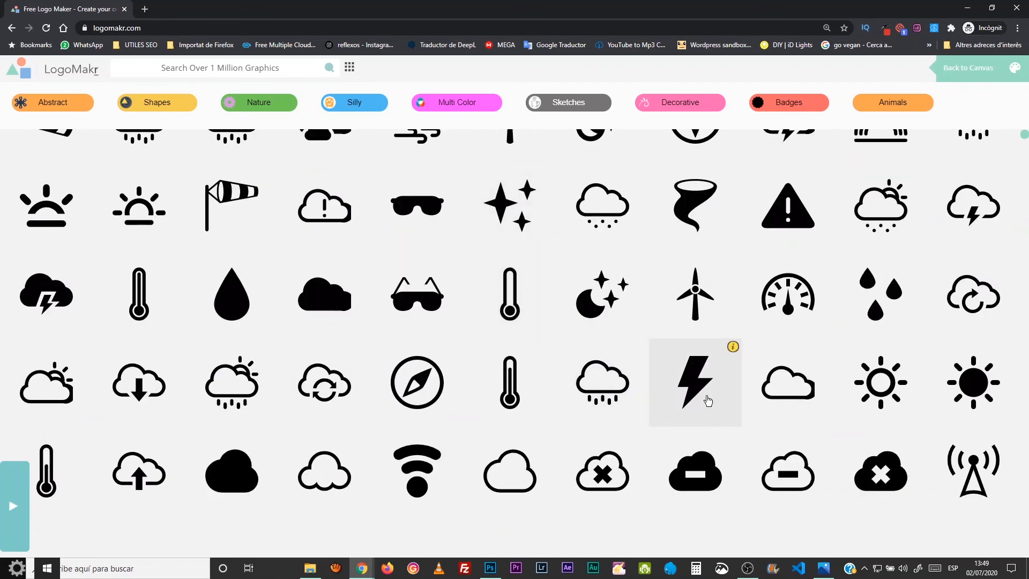